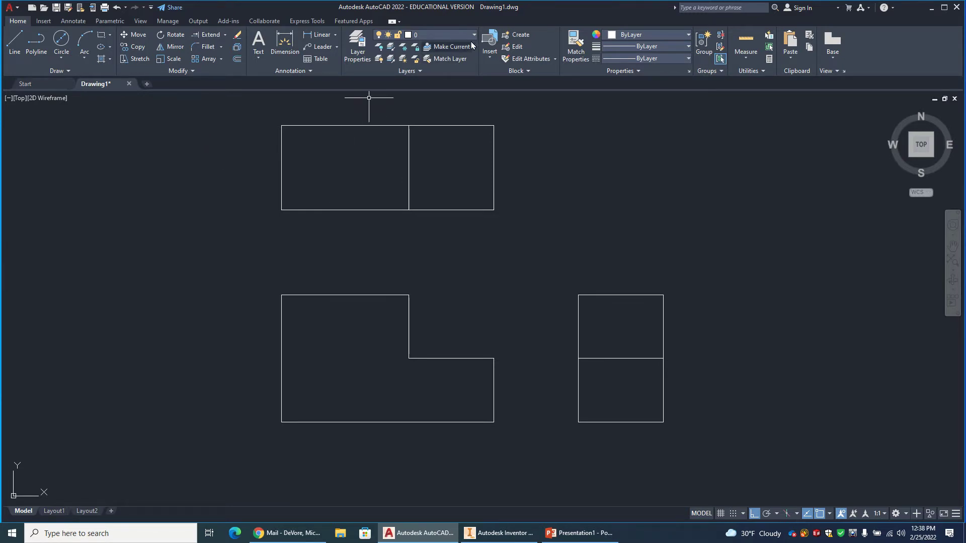
On the construction layer, offset the top view's top edge 1 unit downward.
{"action": "left_click", "coordinate": [432, 34]}
{"action": "left_click", "coordinate": [431, 71]}
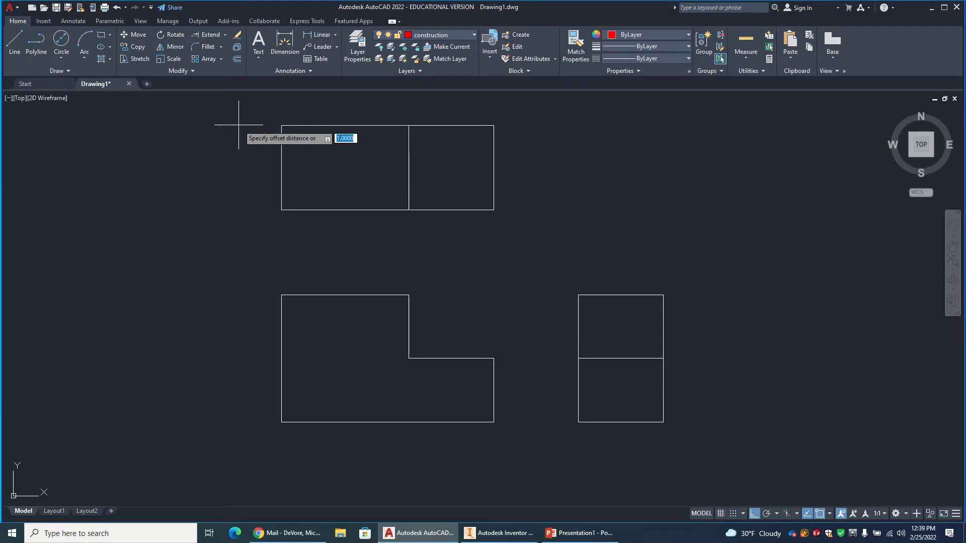
{"action": "key", "text": "Return"}
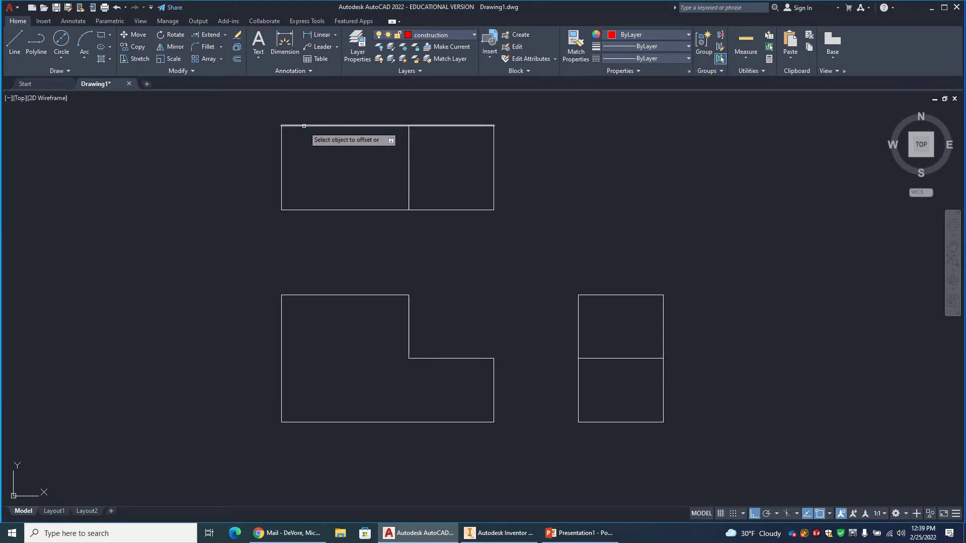
{"action": "left_click", "coordinate": [304, 126]}
{"action": "left_click", "coordinate": [322, 161]}
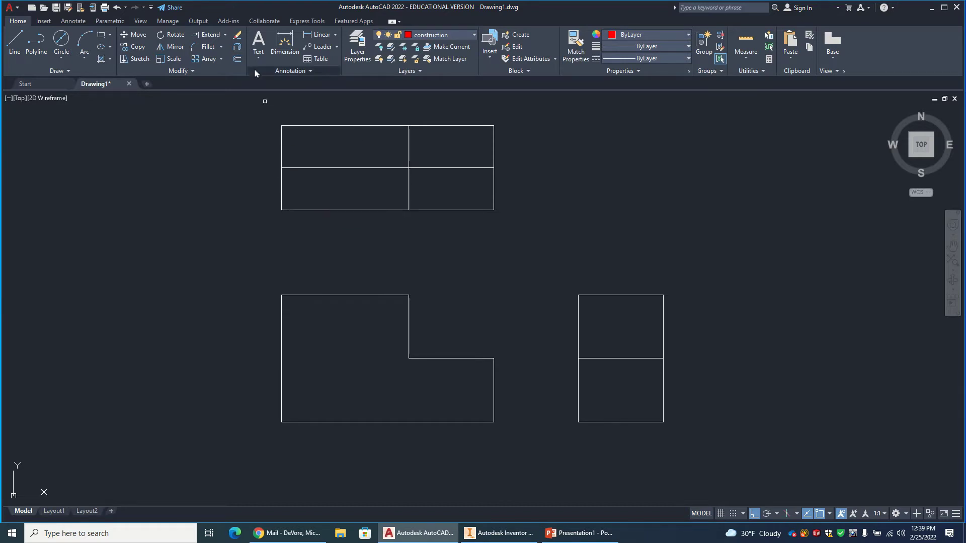
Offset the top view's left edge 1.5 units to the right.
{"action": "left_click", "coordinate": [239, 61]}
{"action": "key", "text": "Return"}
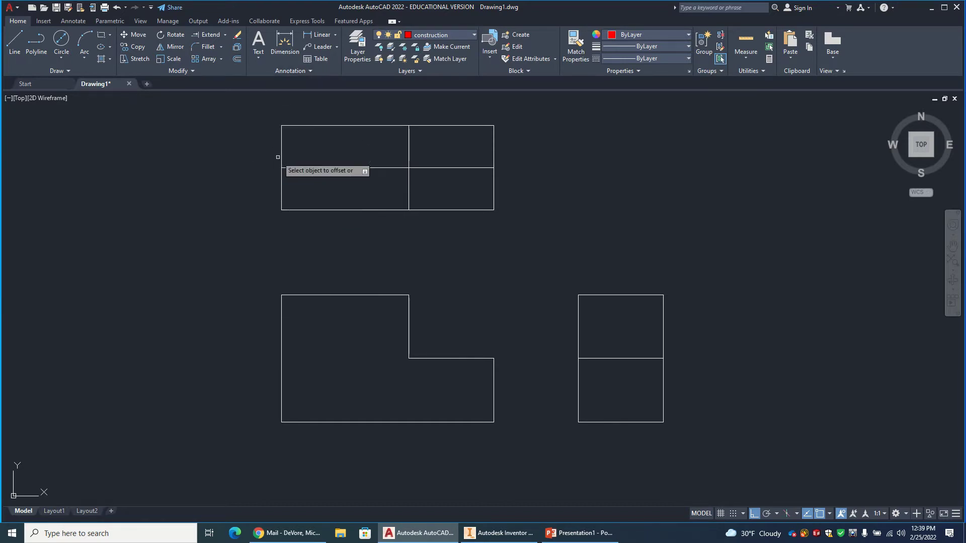
{"action": "left_click", "coordinate": [282, 194]}
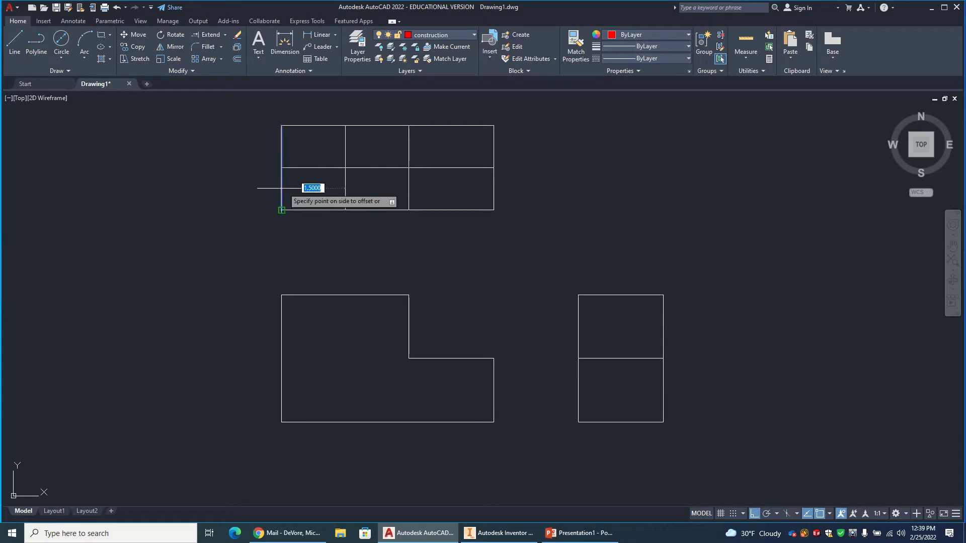
{"action": "left_click", "coordinate": [296, 191]}
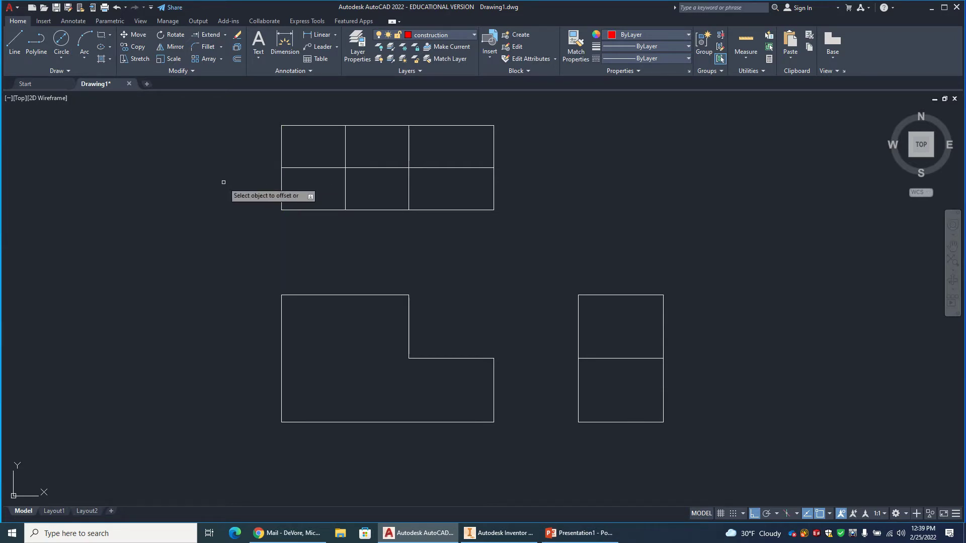
{"action": "key", "text": "Escape"}
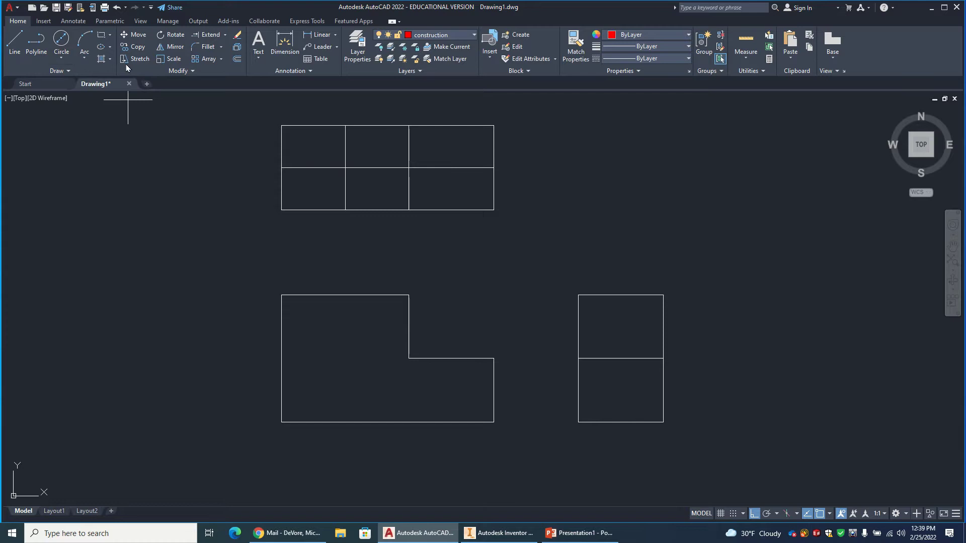
Cancel the circle started on the wrong layer and make layer 0 current.
{"action": "type", "text": "c"}
{"action": "key", "text": "Return"}
{"action": "left_click", "coordinate": [345, 168]}
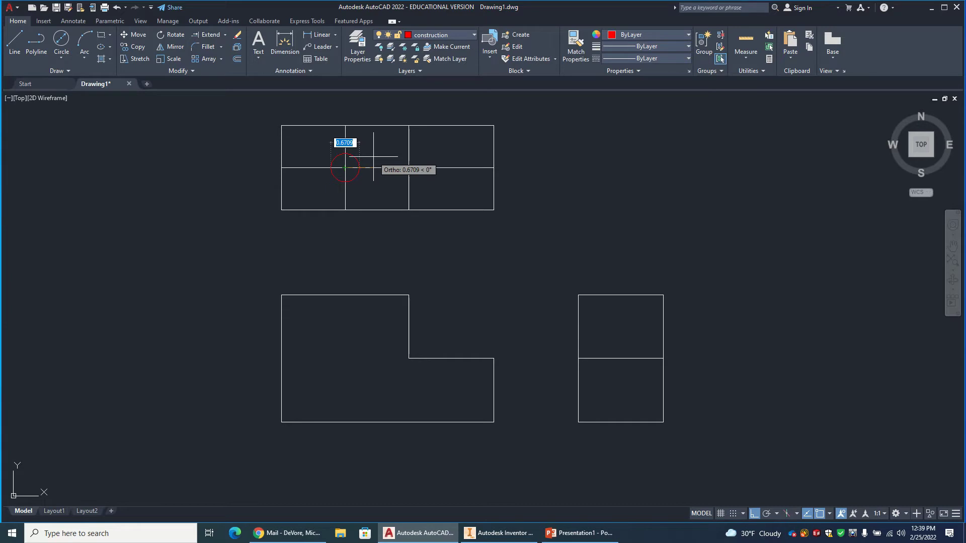
{"action": "key", "text": "Escape"}
{"action": "left_click", "coordinate": [467, 34]}
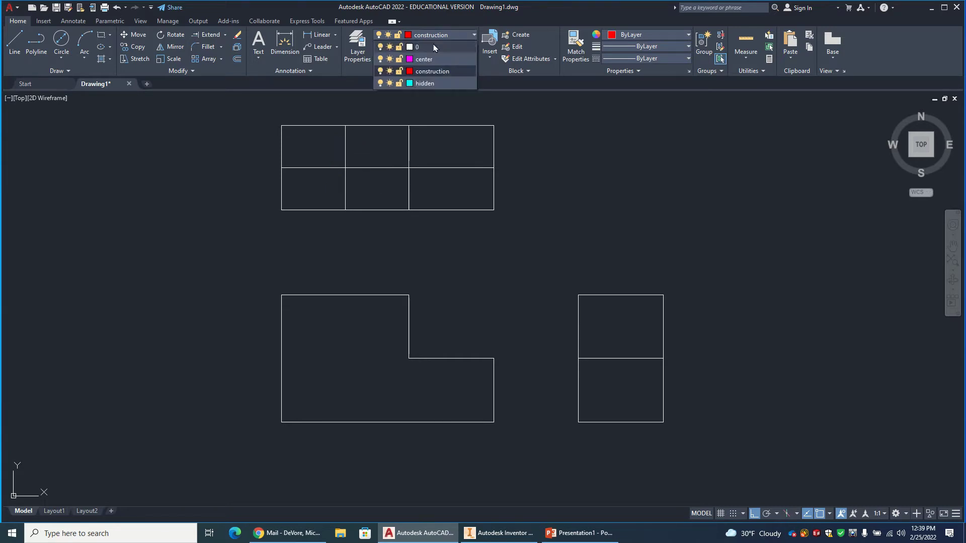
{"action": "left_click", "coordinate": [428, 48]}
Draw a 0.5-diameter circle centred where the construction lines cross.
{"action": "left_click", "coordinate": [62, 40]}
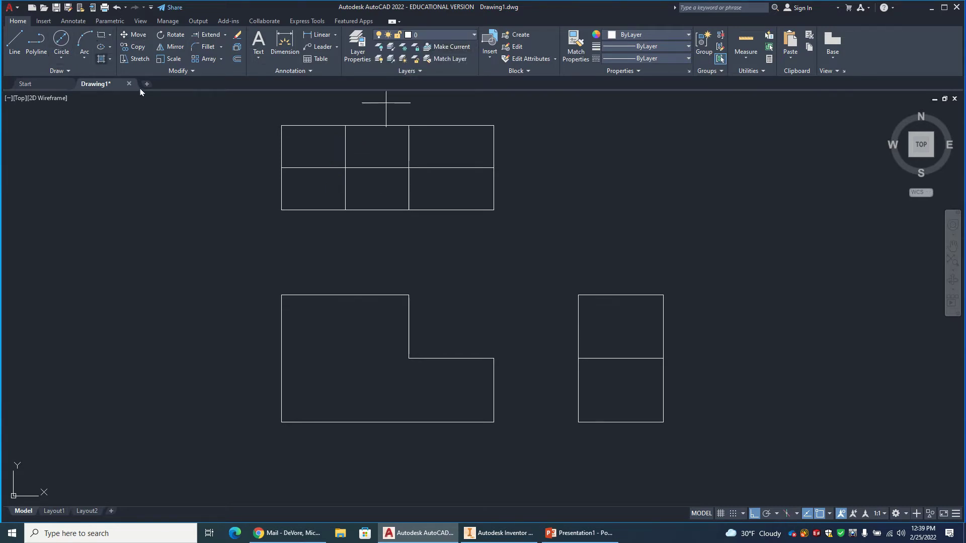
{"action": "left_click", "coordinate": [345, 167]}
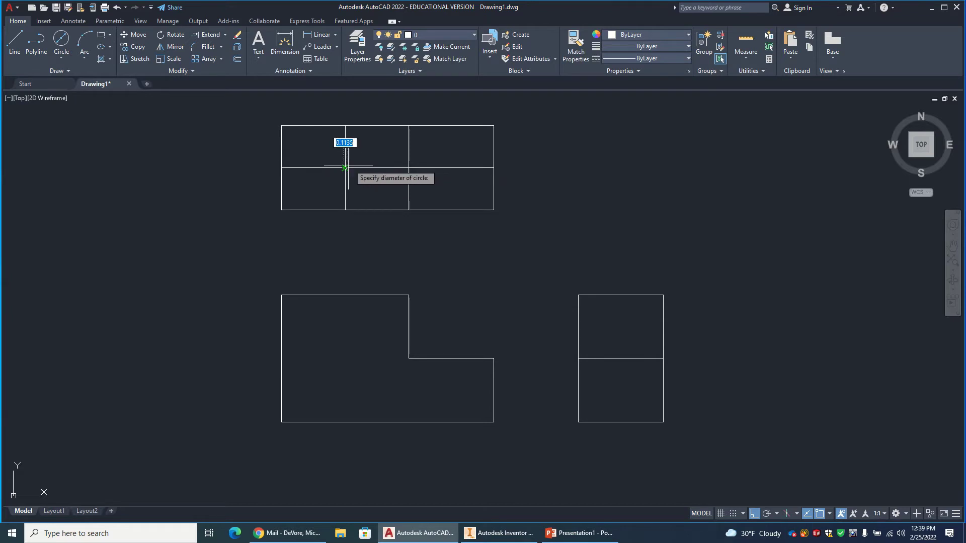
{"action": "type", "text": "0.5"}
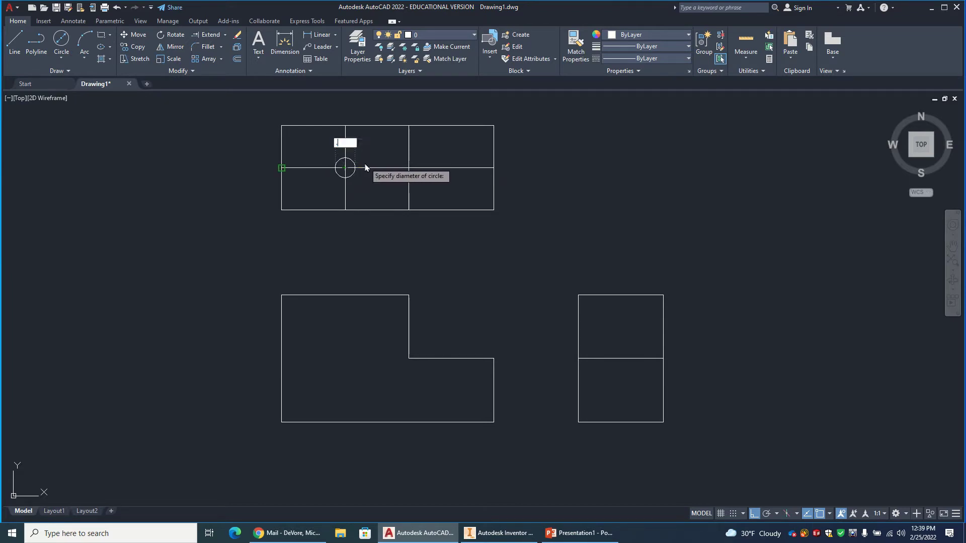
{"action": "key", "text": "Return"}
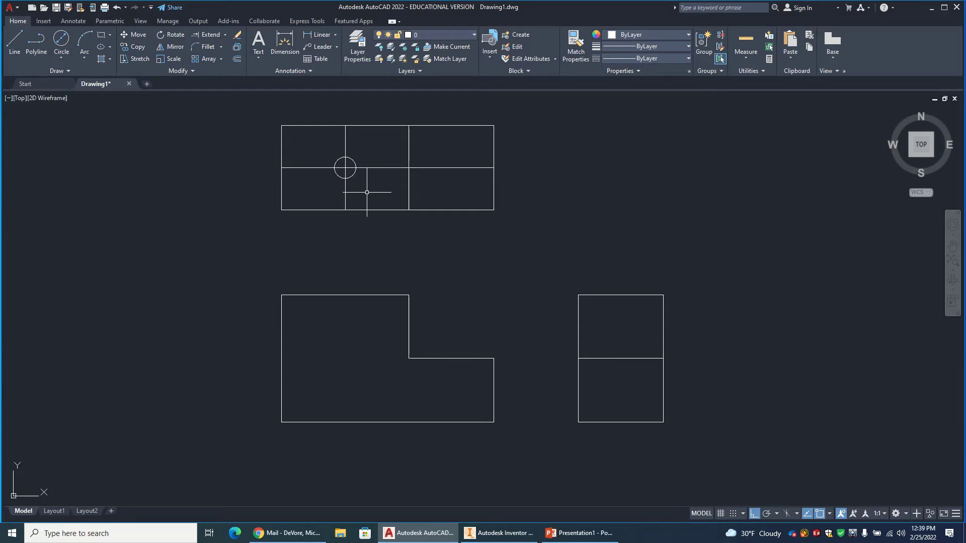
Draw vertical lines from the circle's left and right edges down past the front view.
{"action": "left_click", "coordinate": [15, 40]}
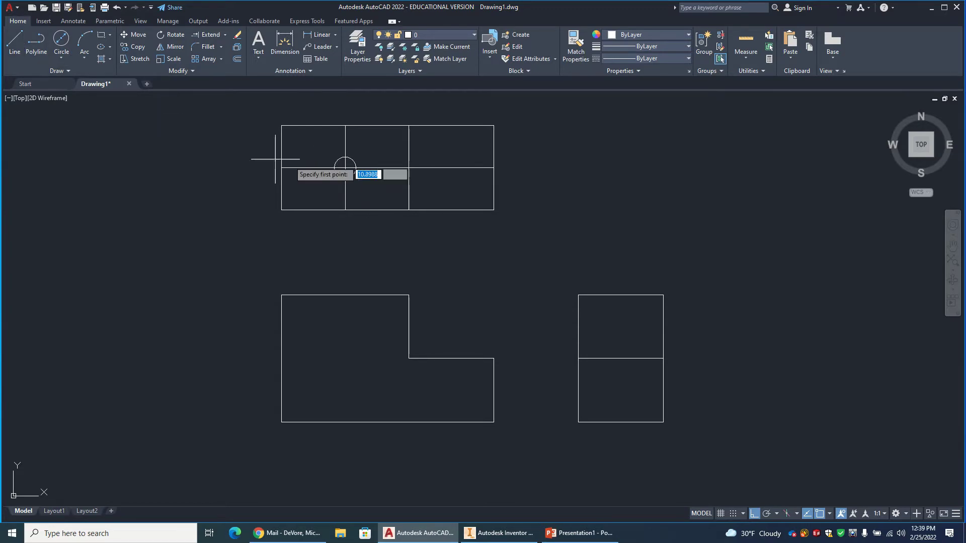
{"action": "left_click", "coordinate": [335, 168]}
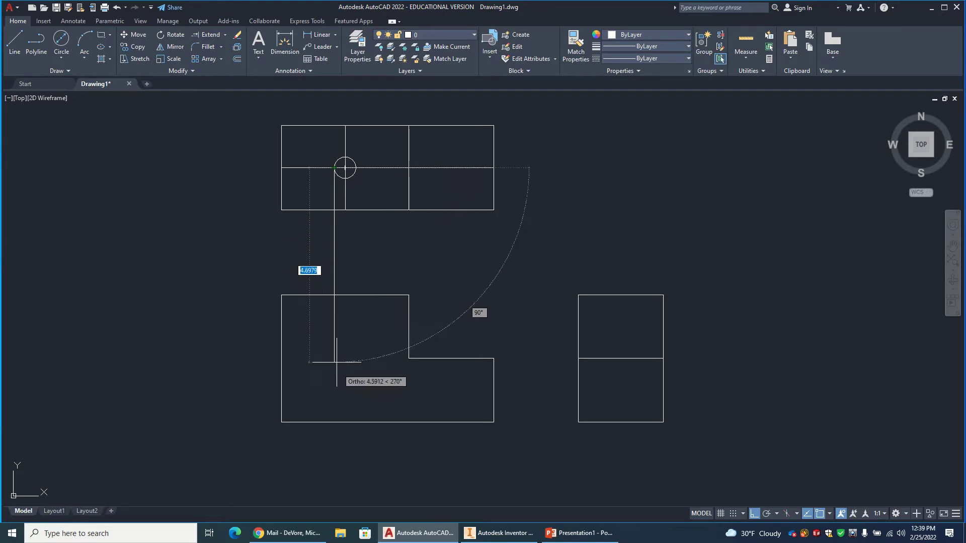
{"action": "left_click", "coordinate": [335, 453]}
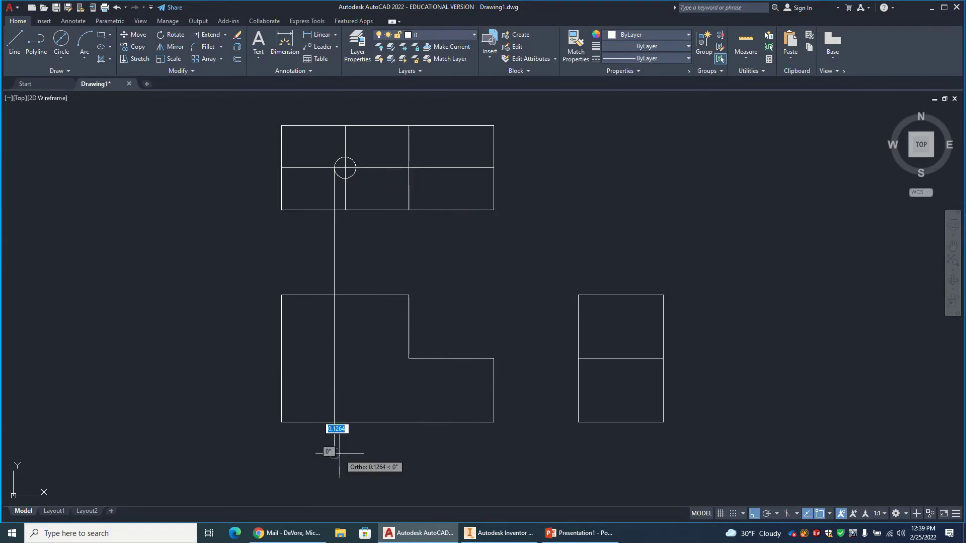
{"action": "key", "text": "Escape"}
{"action": "left_click", "coordinate": [12, 41]}
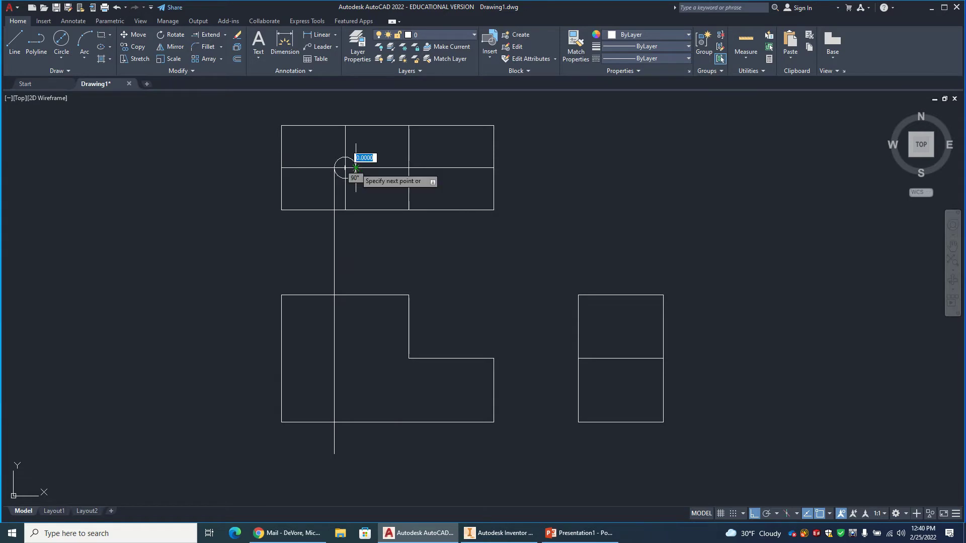
{"action": "left_click", "coordinate": [356, 167]}
{"action": "left_click", "coordinate": [356, 455]}
{"action": "key", "text": "Escape"}
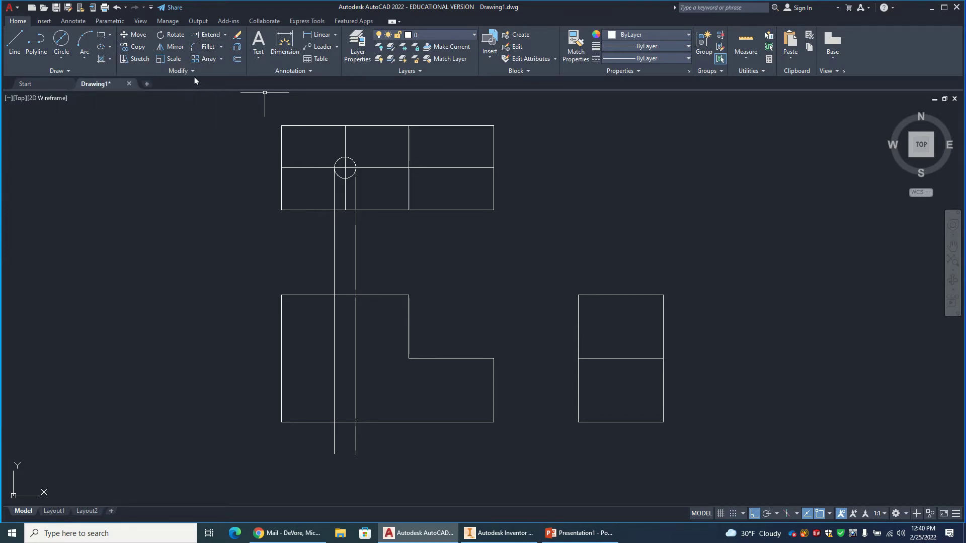
Trim the projection lines between the views and below the front view.
{"action": "left_click", "coordinate": [225, 34]}
{"action": "left_click", "coordinate": [205, 48]}
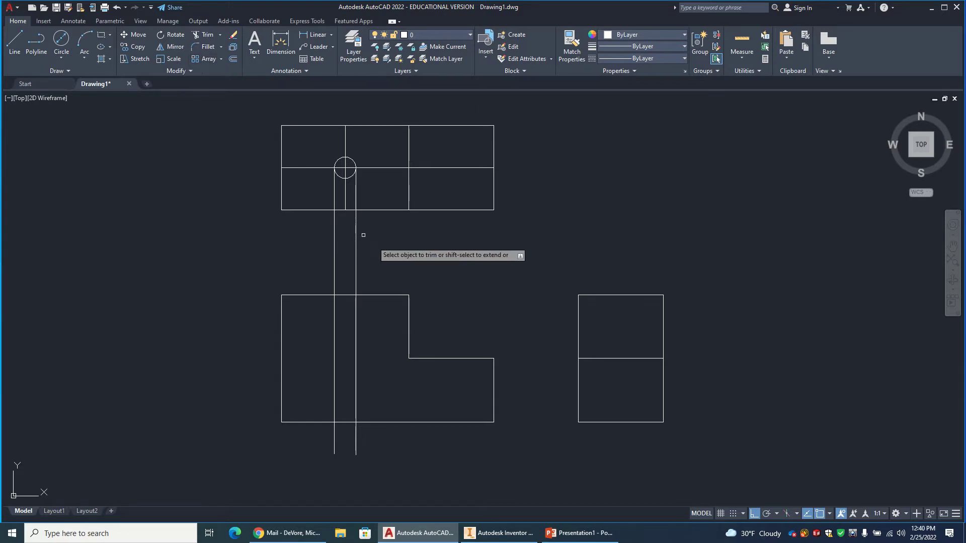
{"action": "left_click_drag", "start_coordinate": [363, 235], "coordinate": [312, 242]}
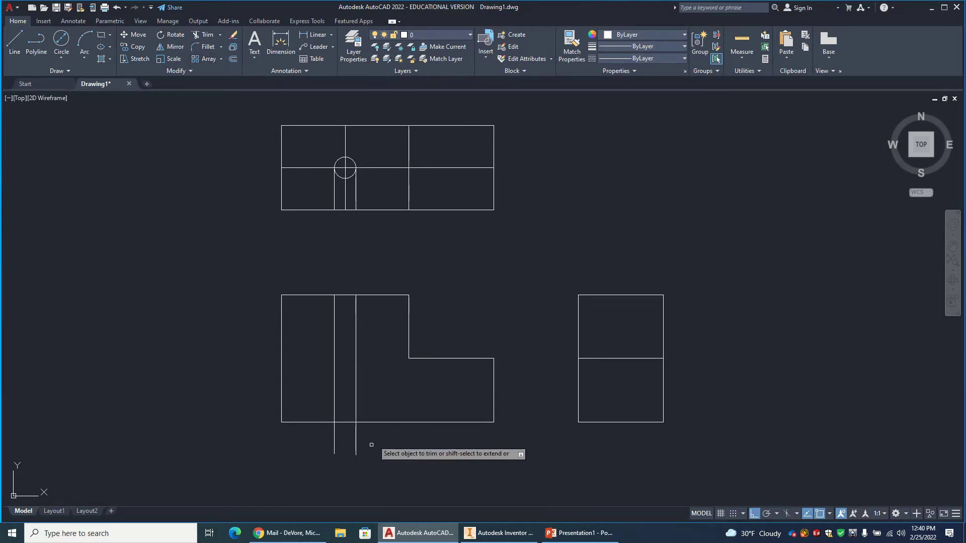
{"action": "left_click_drag", "start_coordinate": [372, 444], "coordinate": [284, 442]}
{"action": "key", "text": "Escape"}
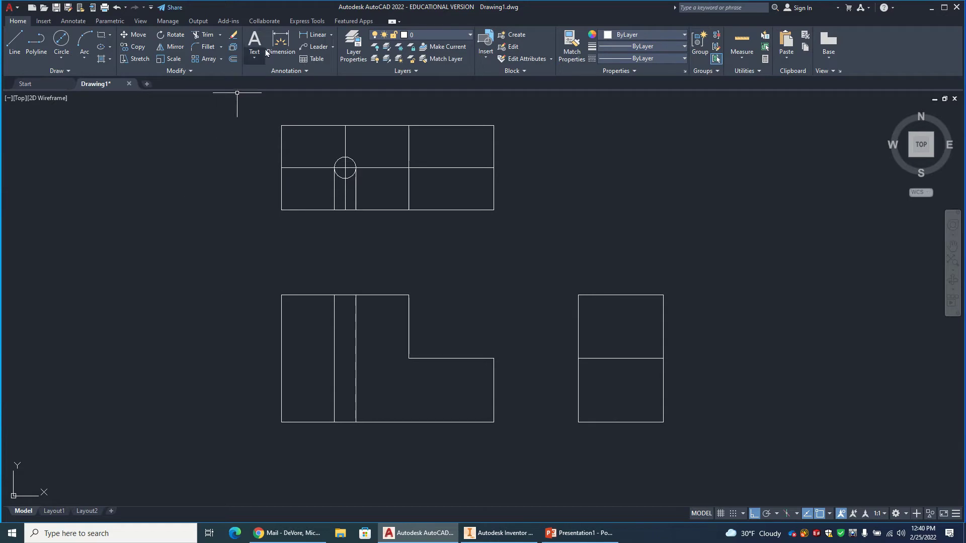
Erase the leftover projector lines below the circle in the top view.
{"action": "left_click", "coordinate": [235, 37]}
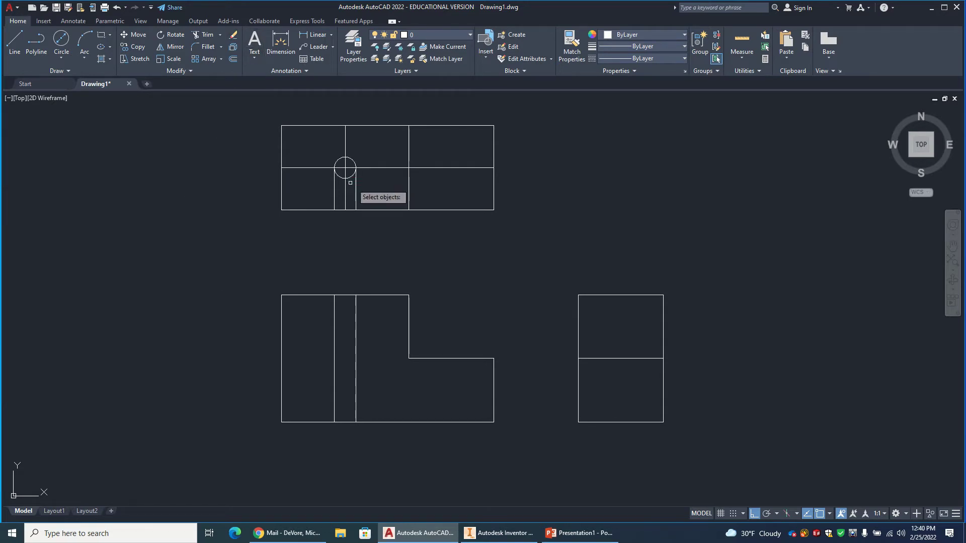
{"action": "left_click", "coordinate": [357, 186]}
{"action": "left_click", "coordinate": [334, 191]}
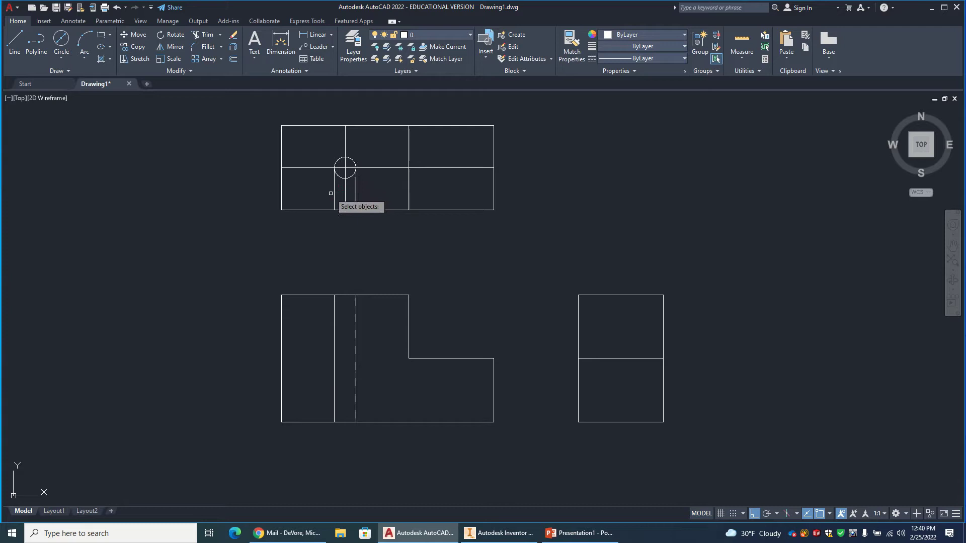
{"action": "key", "text": "Return"}
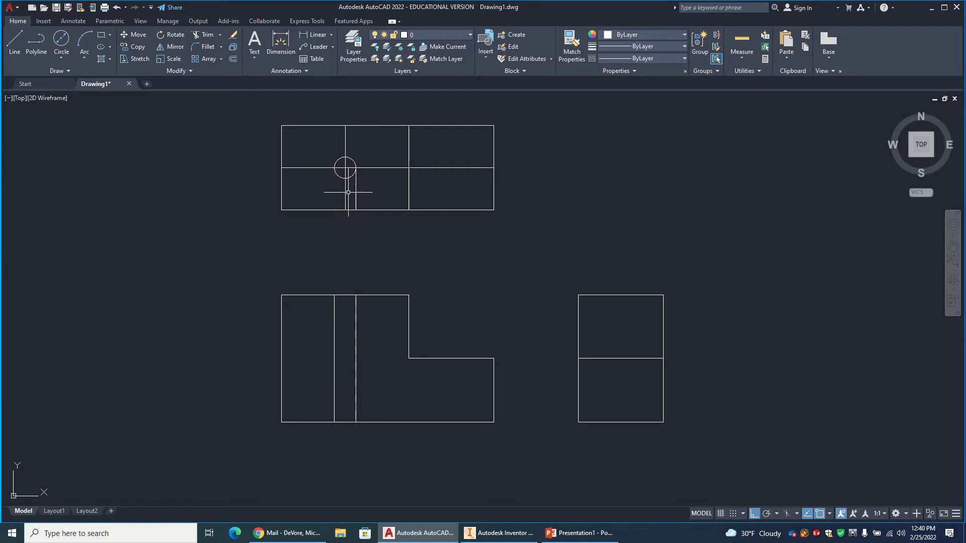
{"action": "left_click", "coordinate": [233, 35]}
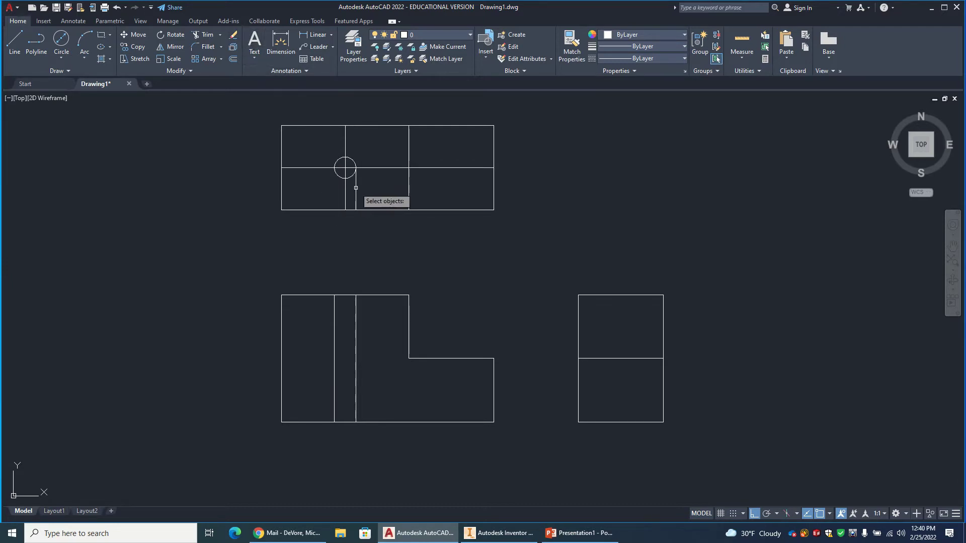
{"action": "key", "text": "Escape"}
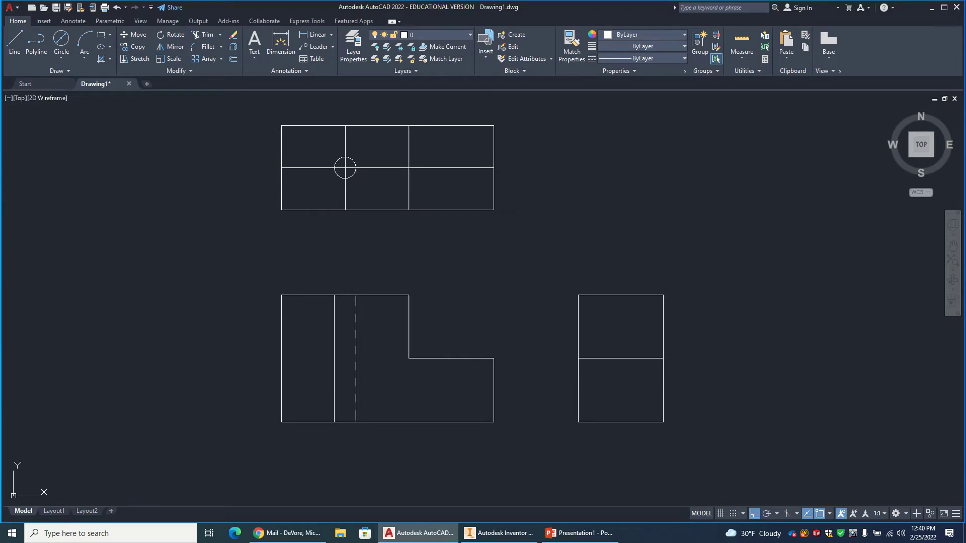
Draw a 0.75-diameter circle concentric with the existing hole.
{"action": "left_click", "coordinate": [215, 189]}
{"action": "left_click", "coordinate": [228, 183]}
{"action": "left_click", "coordinate": [61, 40]}
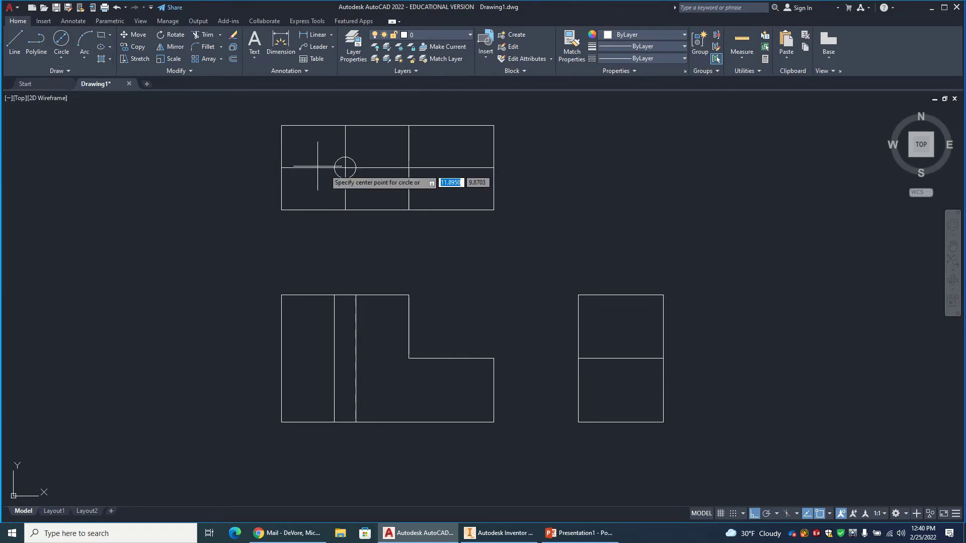
{"action": "left_click", "coordinate": [345, 167]}
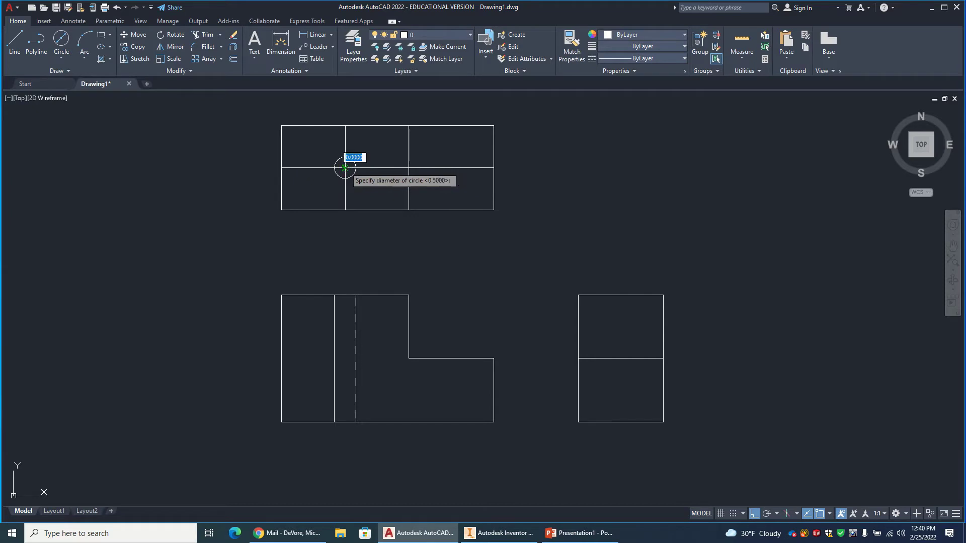
{"action": "type", "text": "."}
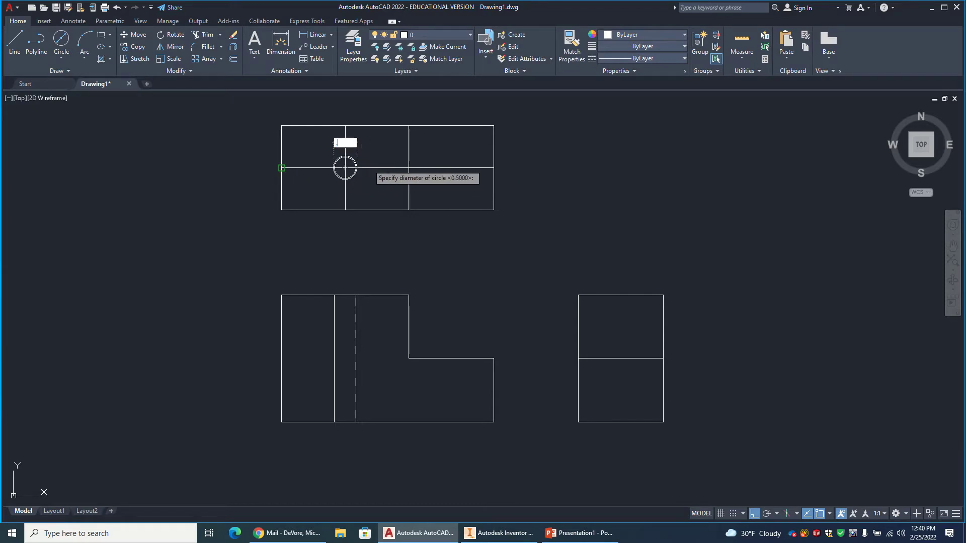
{"action": "type", "text": "75"}
{"action": "key", "text": "Return"}
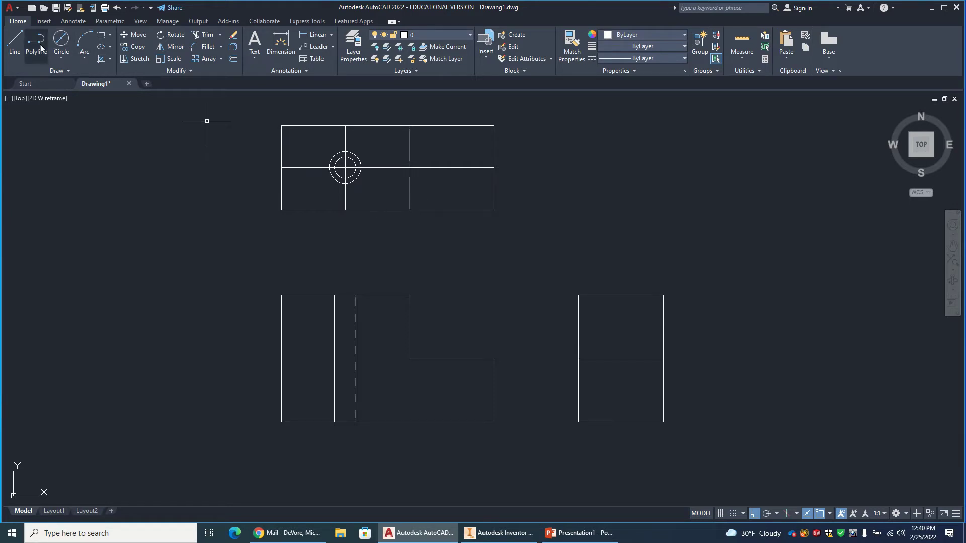
Draw vertical lines from the larger circle's left and right edges down past the front view.
{"action": "left_click", "coordinate": [15, 43]}
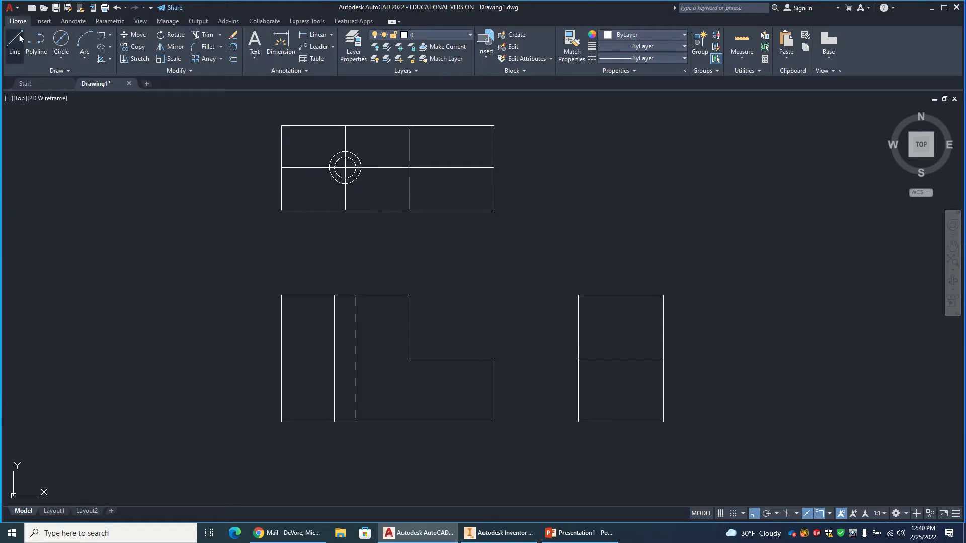
{"action": "left_click", "coordinate": [329, 167]}
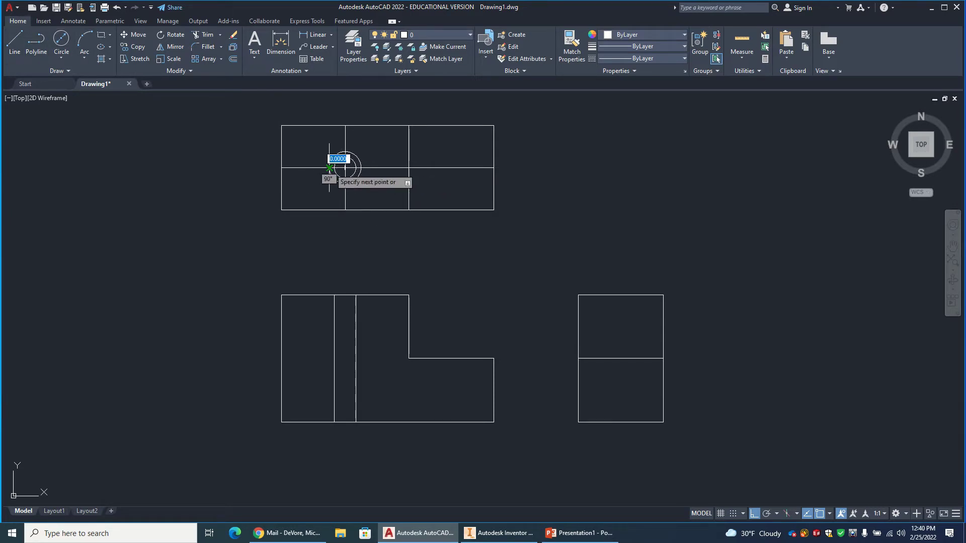
{"action": "left_click", "coordinate": [329, 444]}
{"action": "key", "text": "Return"}
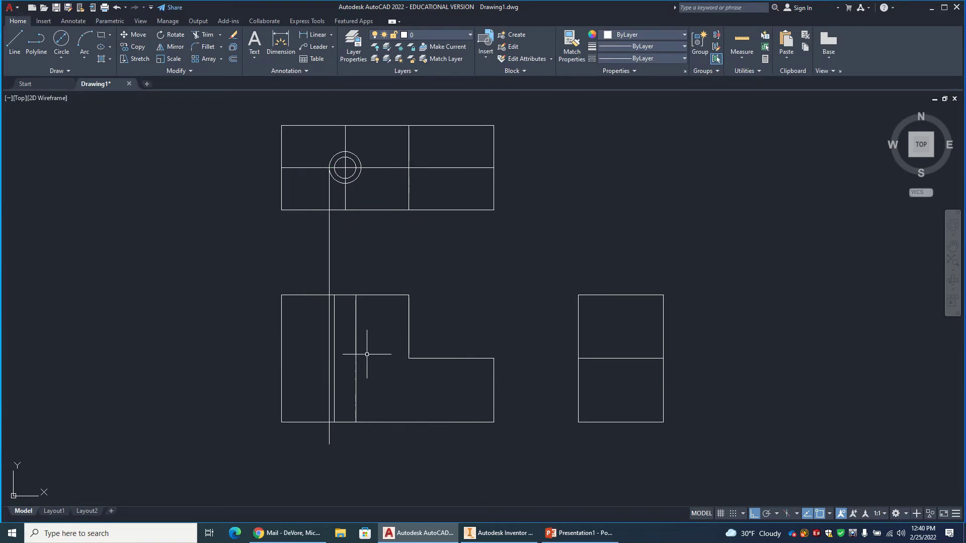
{"action": "left_click", "coordinate": [14, 43]}
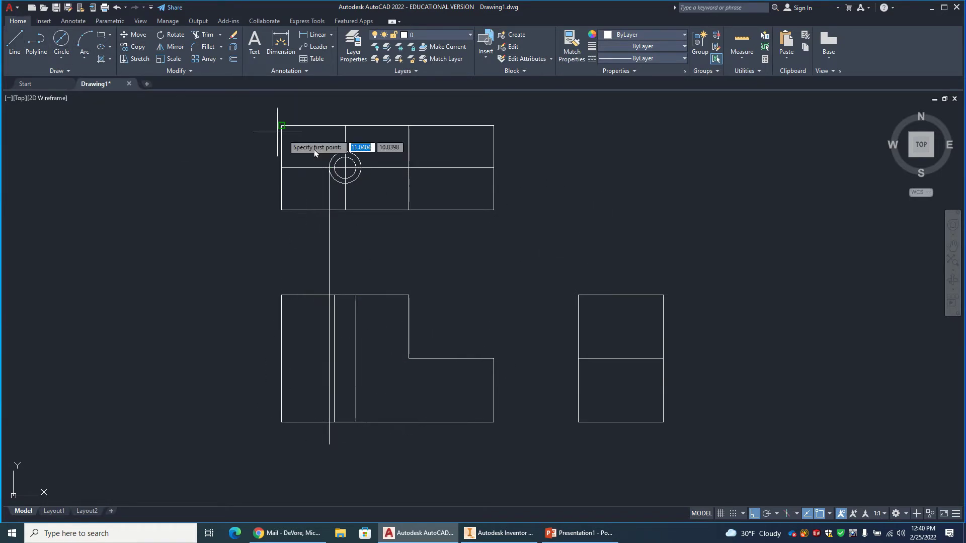
{"action": "left_click", "coordinate": [361, 167]}
{"action": "left_click", "coordinate": [394, 454]}
{"action": "key", "text": "Return"}
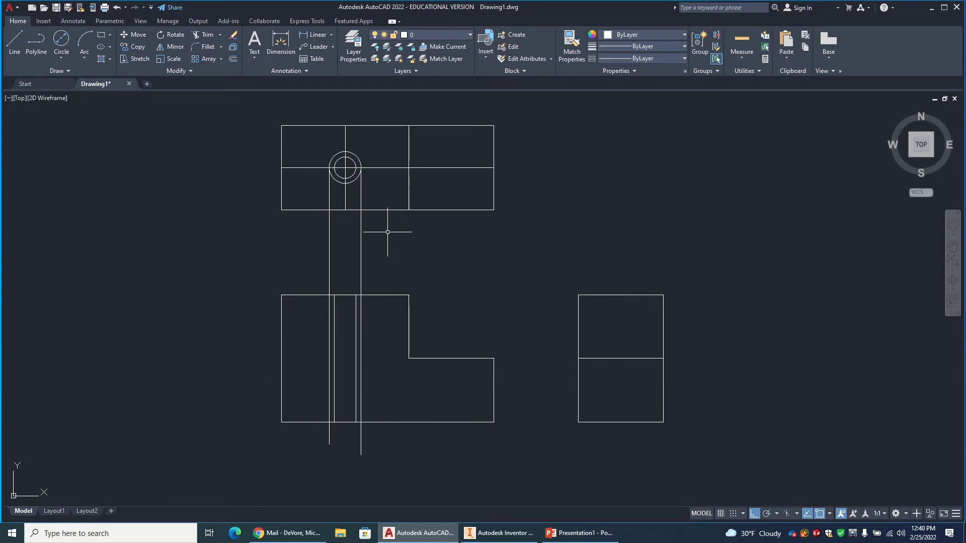
{"action": "scroll", "coordinate": [389, 317], "scroll_direction": "up", "scroll_amount": 2}
{"action": "scroll", "coordinate": [373, 275], "scroll_direction": "down", "scroll_amount": 1}
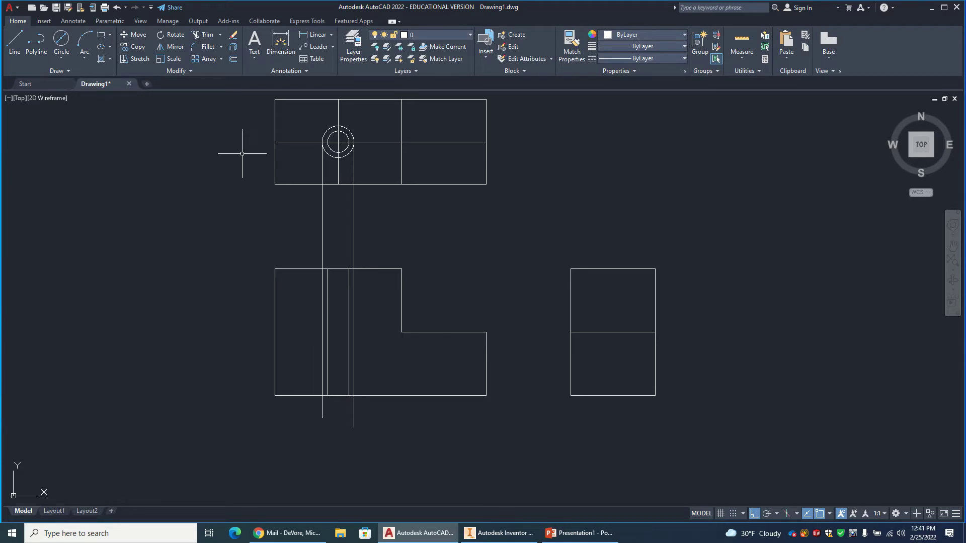
Offset a front-view line 0.75 downward.
{"action": "left_click", "coordinate": [233, 60]}
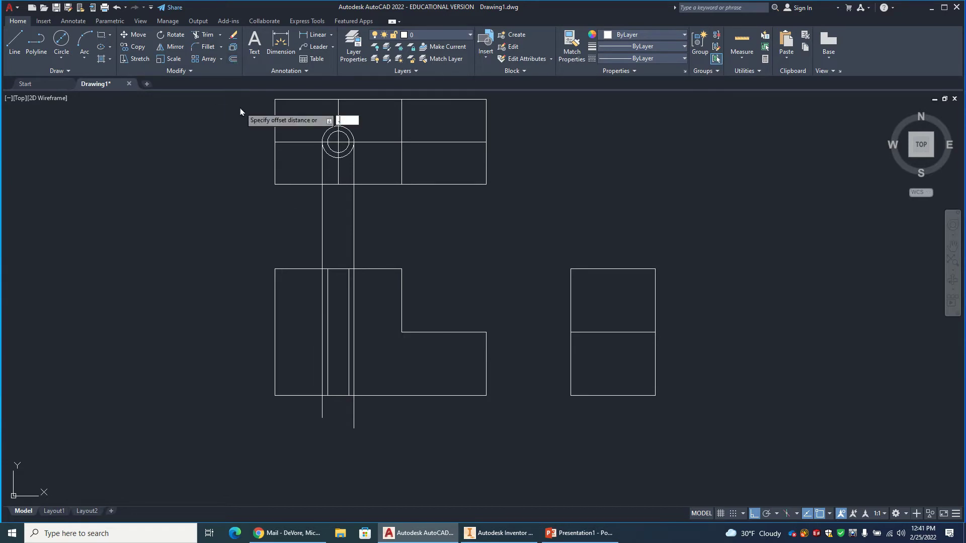
{"action": "key", "text": "Return"}
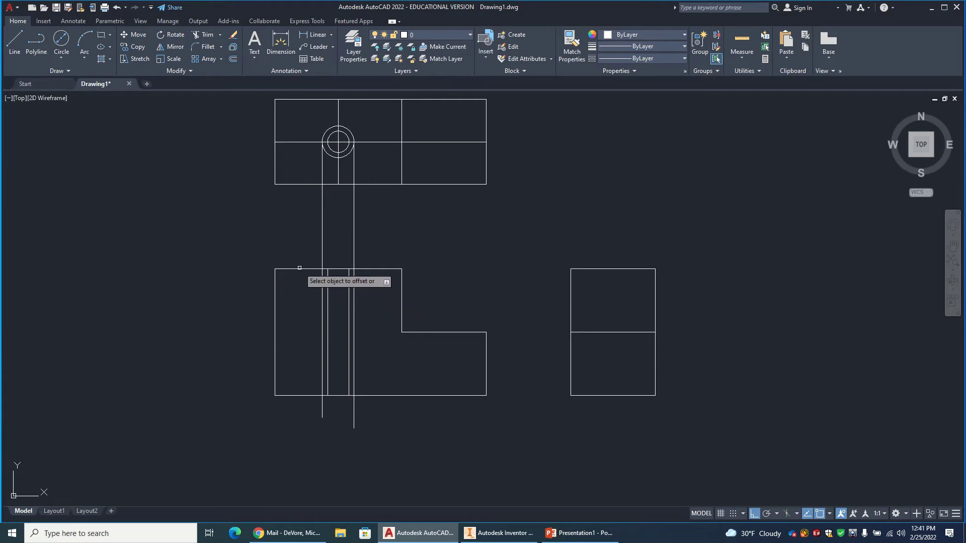
{"action": "left_click", "coordinate": [299, 269]}
{"action": "left_click", "coordinate": [347, 309]}
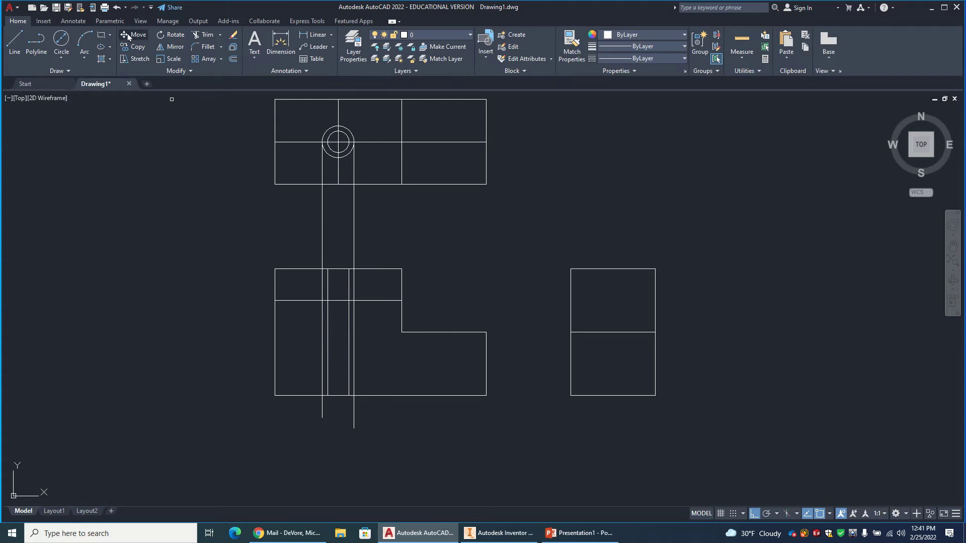
Offset the front view's top edge 0.37 downward to mark the counterbore depth.
{"action": "left_click", "coordinate": [233, 59]}
{"action": "type", "text": ".3"}
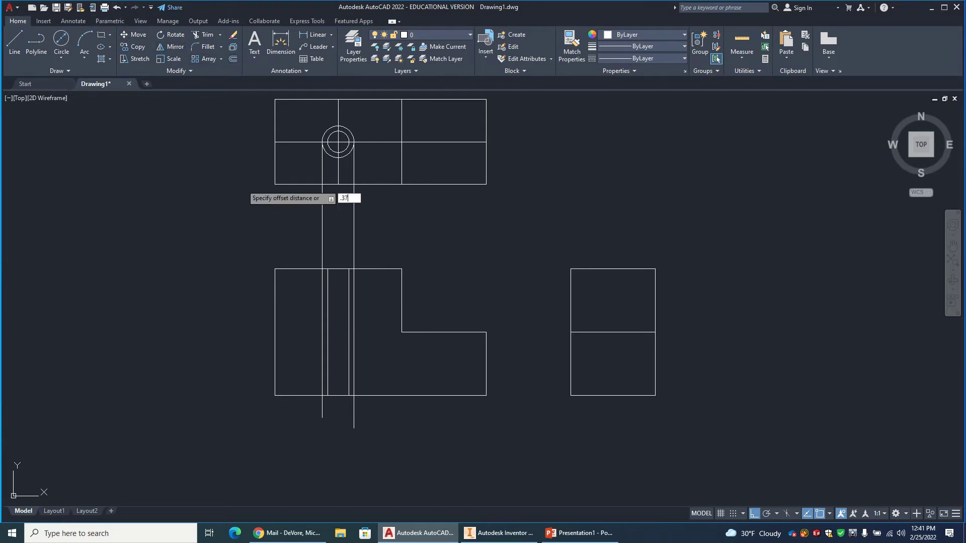
{"action": "type", "text": "7"}
{"action": "key", "text": "Return"}
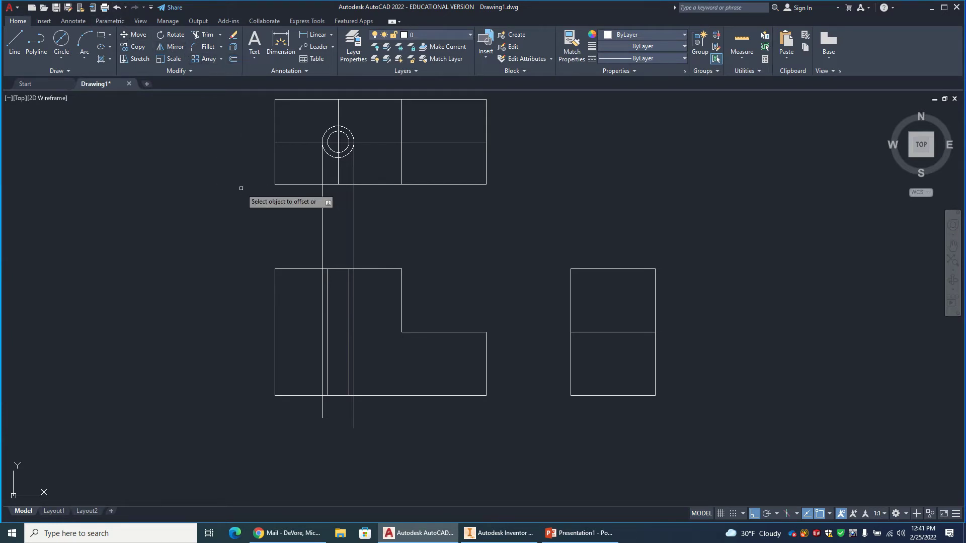
{"action": "left_click", "coordinate": [304, 270]}
{"action": "left_click", "coordinate": [356, 307]}
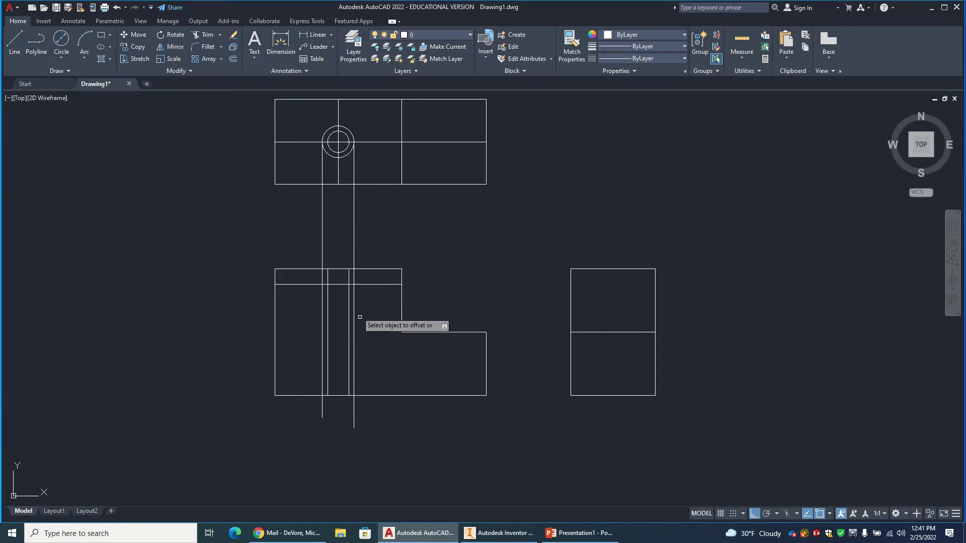
{"action": "scroll", "coordinate": [356, 307], "scroll_direction": "down", "scroll_amount": 2}
{"action": "scroll", "coordinate": [356, 306], "scroll_direction": "up", "scroll_amount": 2}
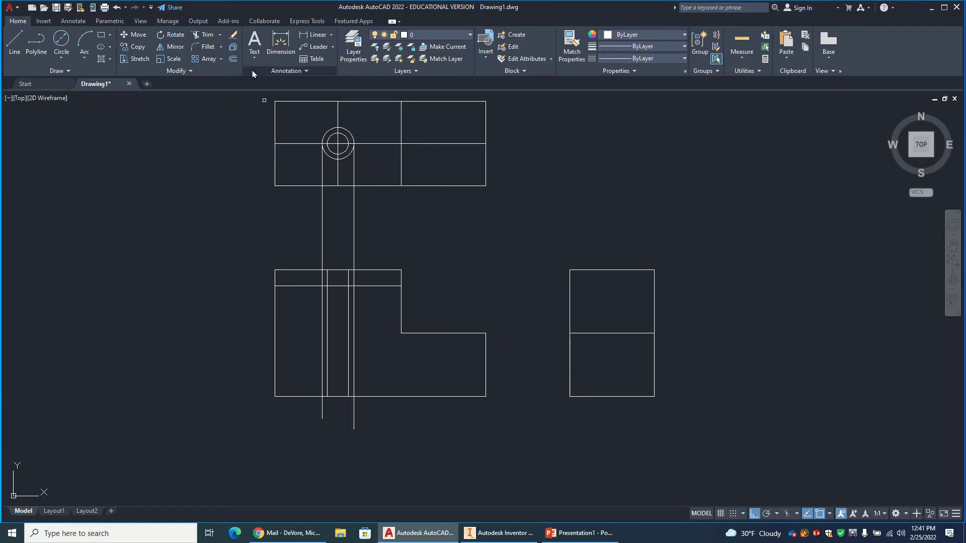
Trim the projectors between the views and erase the two lines below the circle.
{"action": "left_click", "coordinate": [206, 35]}
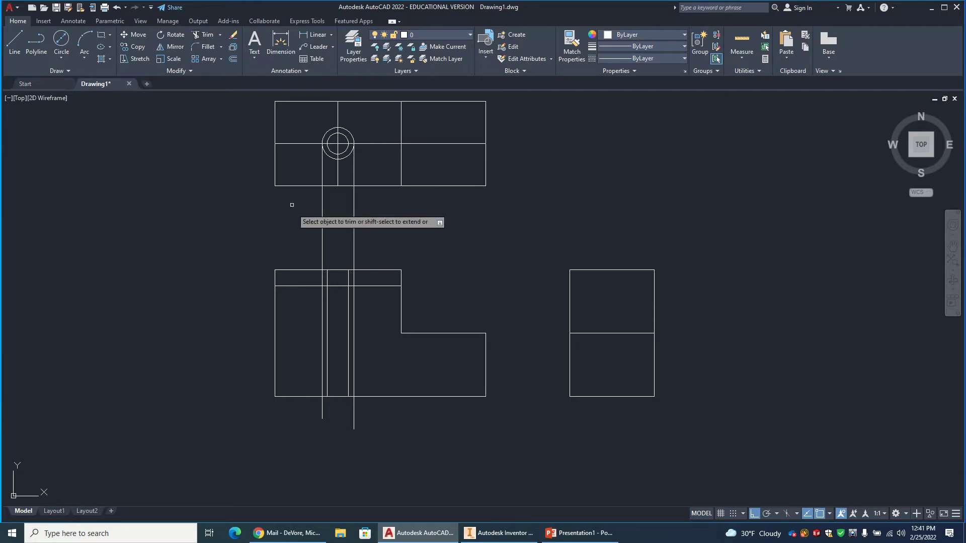
{"action": "left_click_drag", "start_coordinate": [295, 212], "coordinate": [405, 222]}
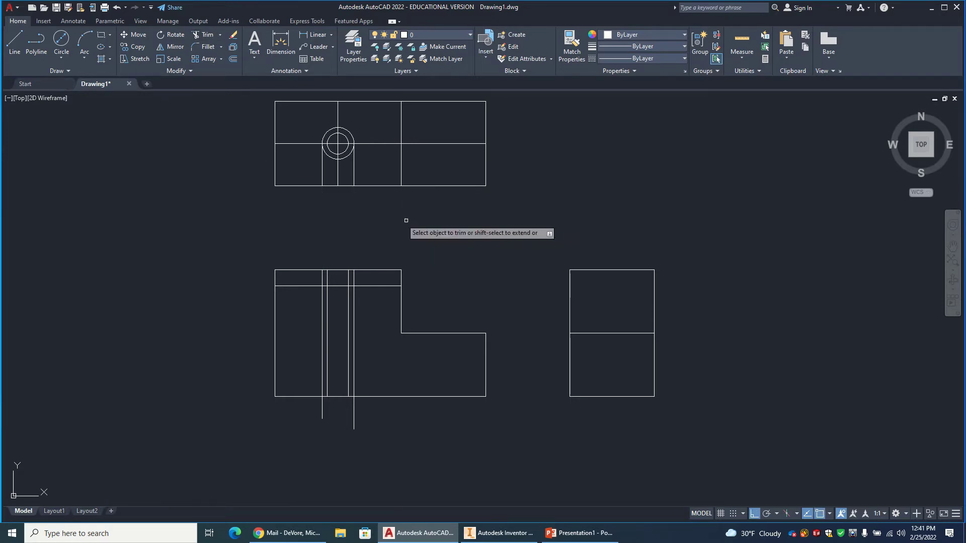
{"action": "left_click", "coordinate": [233, 34]}
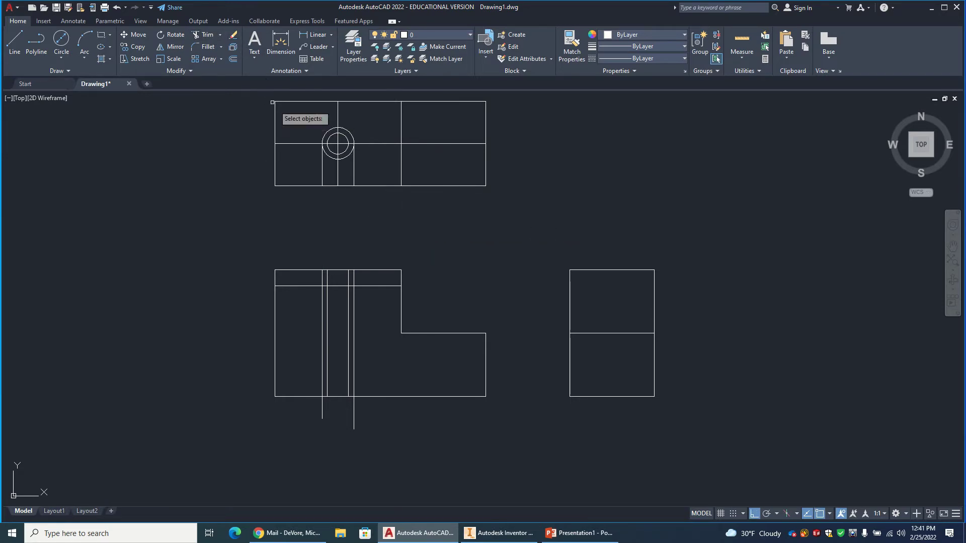
{"action": "left_click", "coordinate": [321, 166]}
{"action": "left_click", "coordinate": [353, 170]}
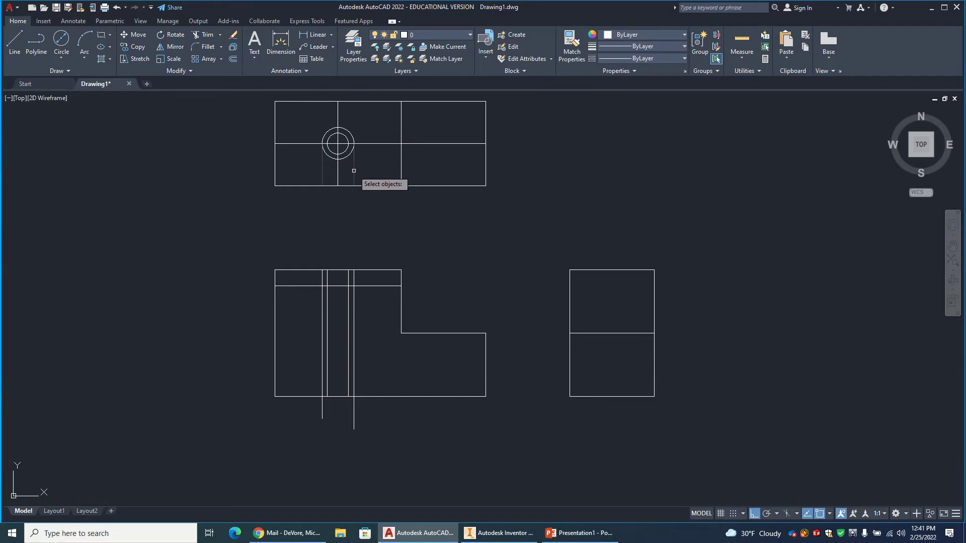
{"action": "key", "text": "Return"}
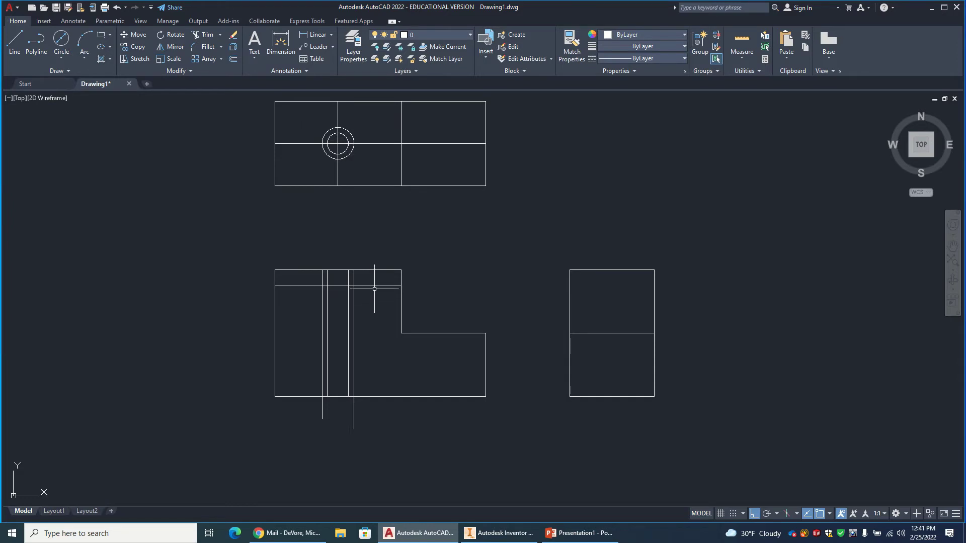
Erase the top view's centre lines.
{"action": "left_click", "coordinate": [233, 34]}
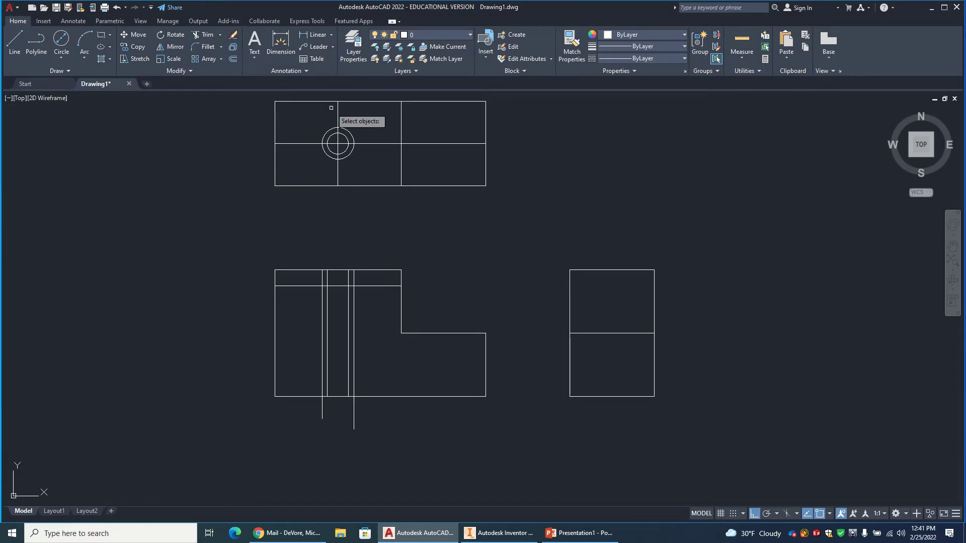
{"action": "left_click", "coordinate": [301, 143]}
{"action": "key", "text": "Return"}
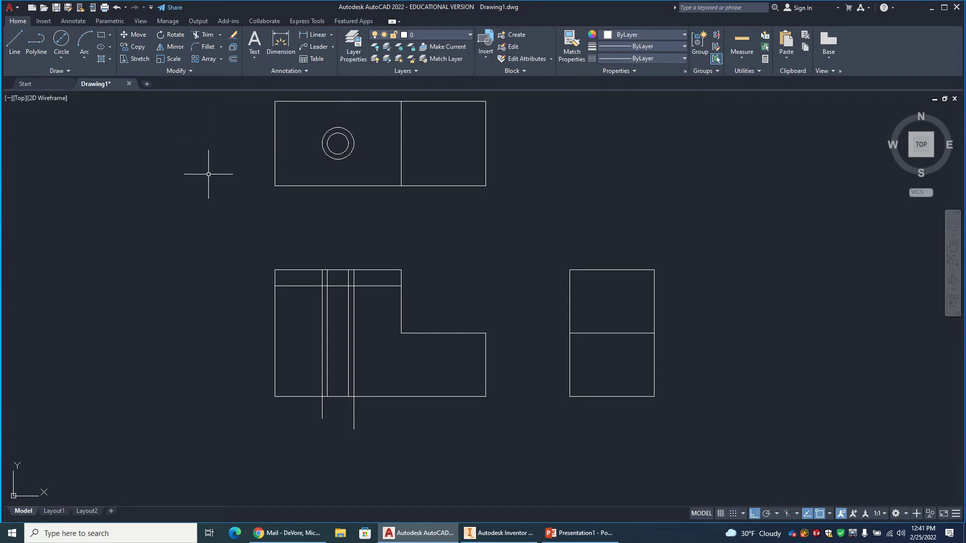
Trim the excess horizontal and vertical segments around the front view's counterbore.
{"action": "scroll", "coordinate": [364, 322], "scroll_direction": "down", "scroll_amount": 2}
{"action": "scroll", "coordinate": [364, 322], "scroll_direction": "up", "scroll_amount": 2}
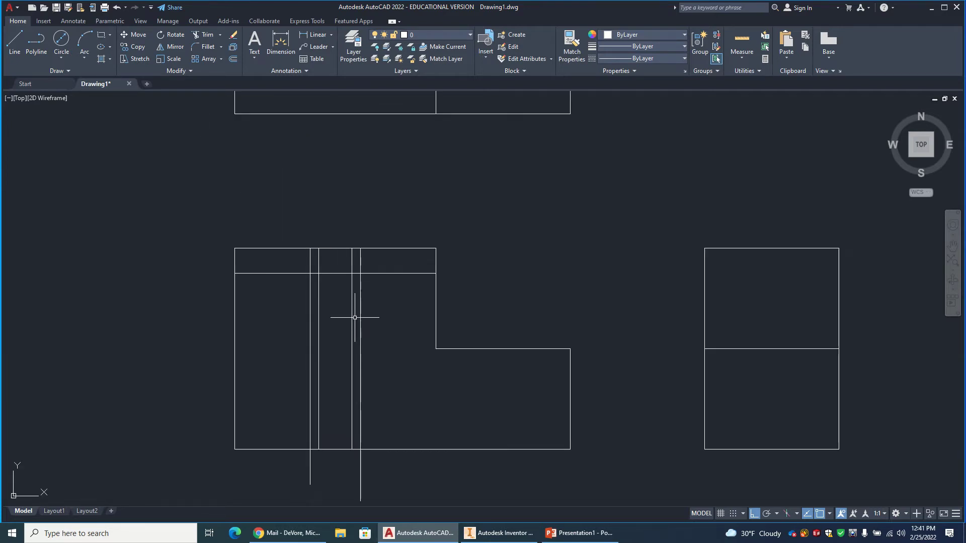
{"action": "scroll", "coordinate": [359, 316], "scroll_direction": "up", "scroll_amount": 2}
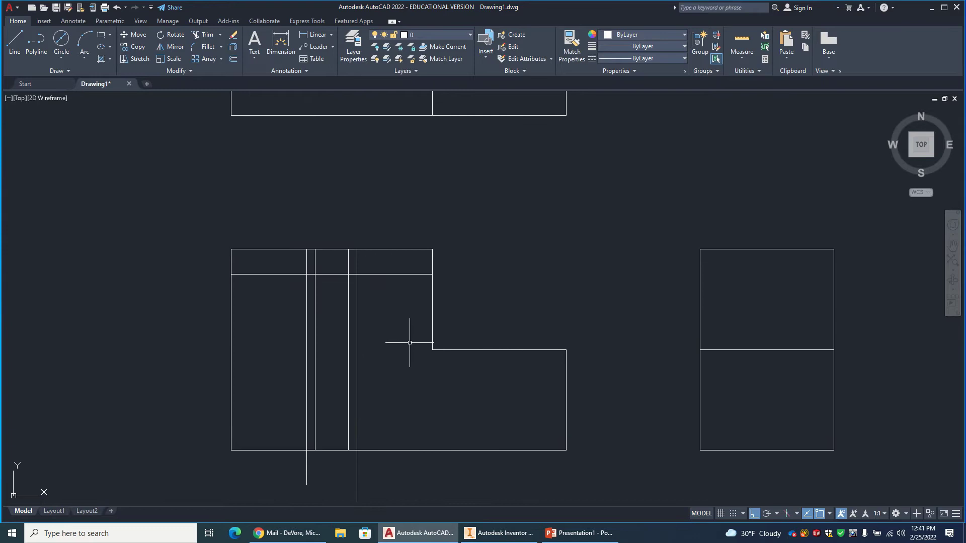
{"action": "middle_click_drag", "start_coordinate": [409, 343], "coordinate": [437, 294]}
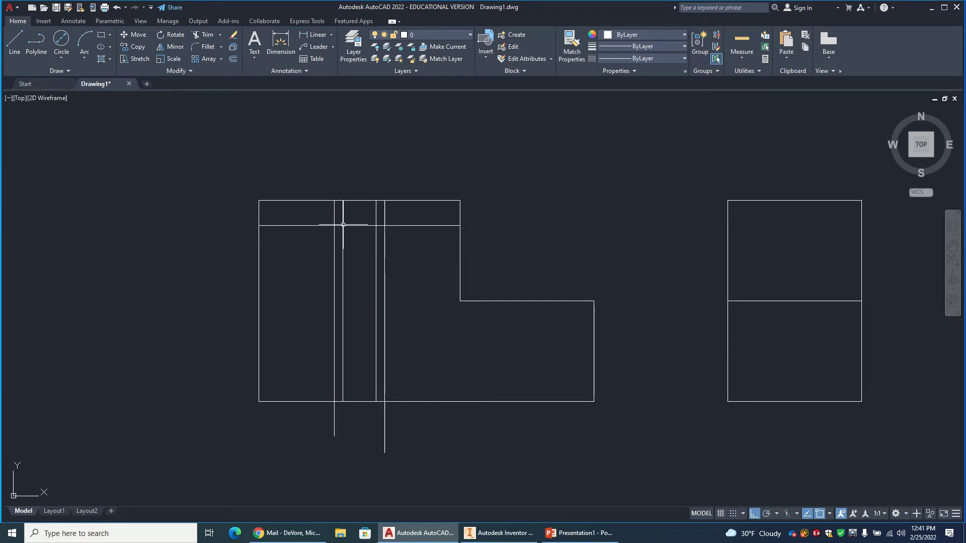
{"action": "left_click", "coordinate": [201, 36]}
{"action": "left_click_drag", "start_coordinate": [304, 211], "coordinate": [313, 243]}
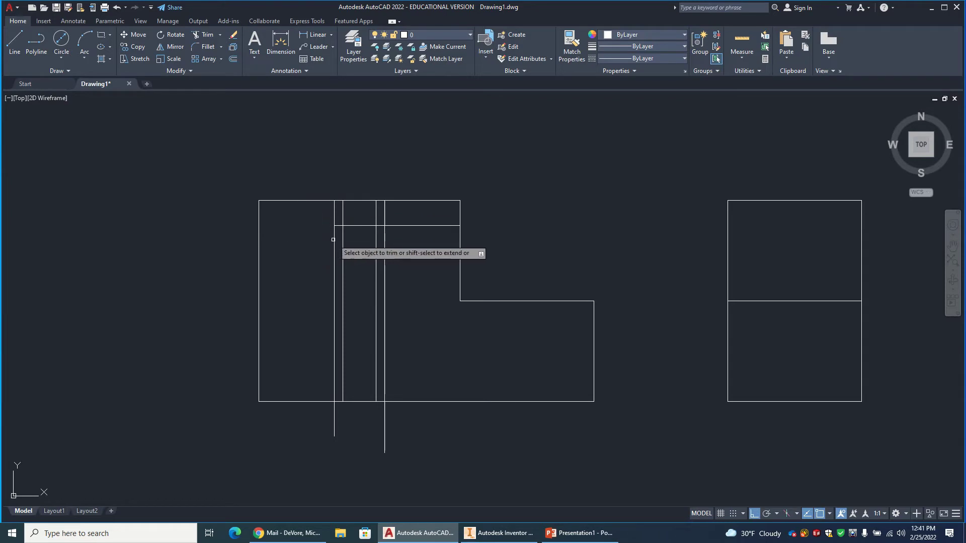
{"action": "left_click", "coordinate": [334, 239]}
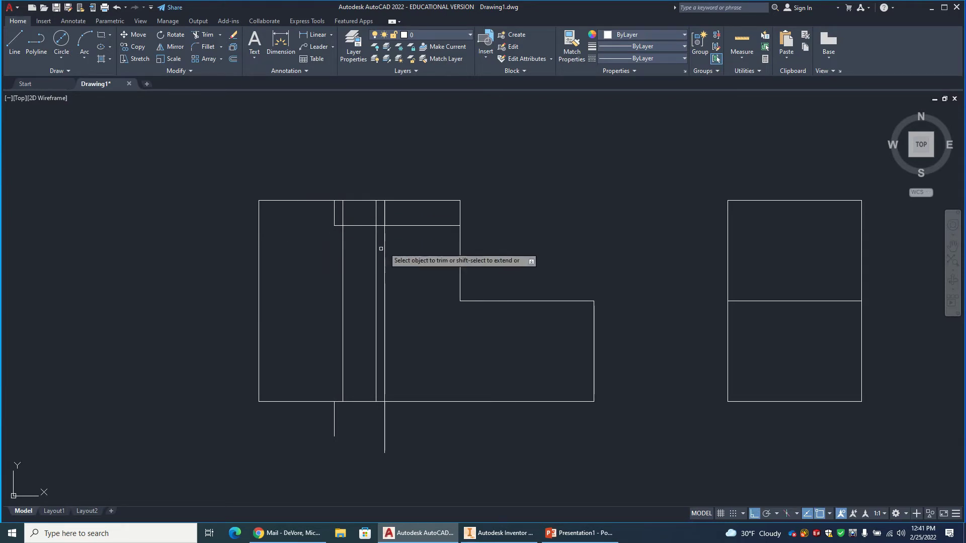
{"action": "left_click", "coordinate": [384, 249]}
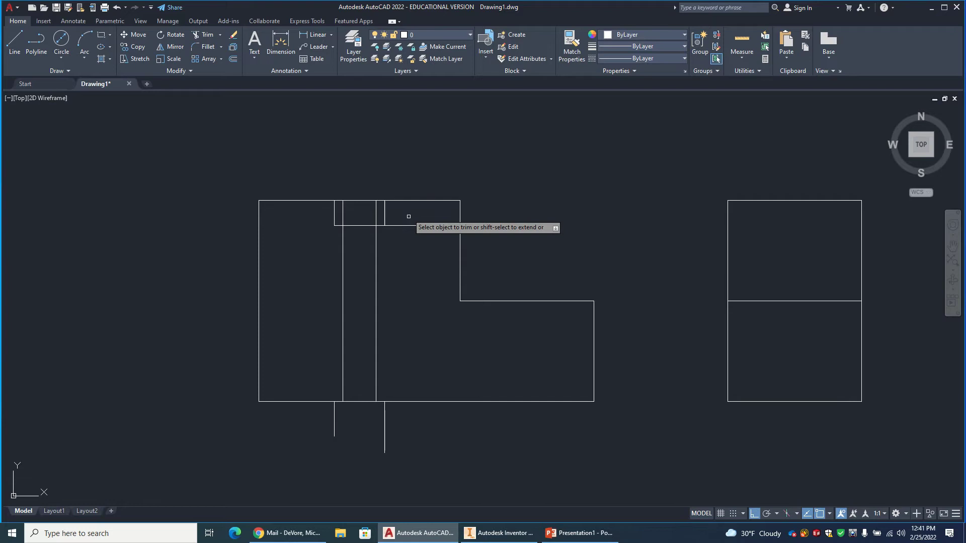
{"action": "left_click_drag", "start_coordinate": [404, 243], "coordinate": [387, 232]}
{"action": "scroll", "coordinate": [387, 234], "scroll_direction": "down", "scroll_amount": 2}
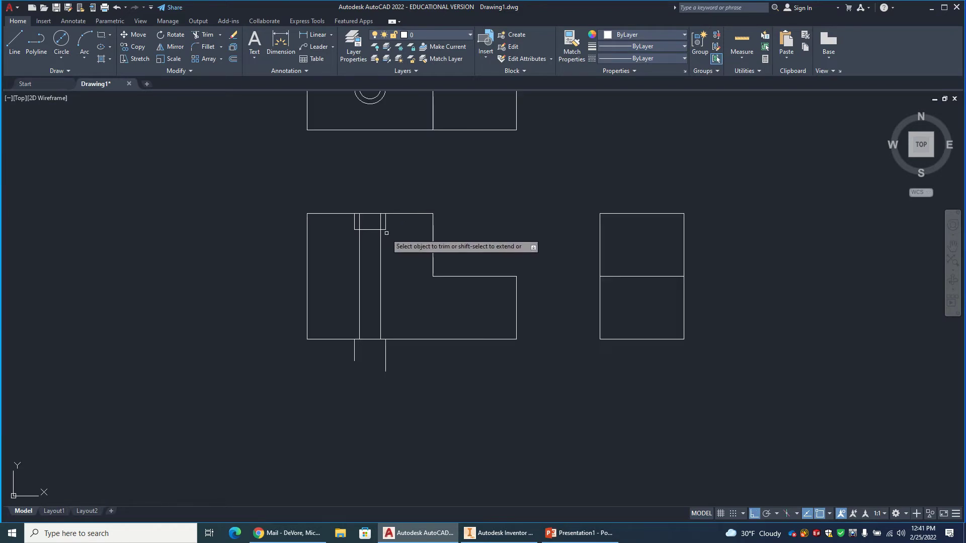
{"action": "scroll", "coordinate": [385, 235], "scroll_direction": "up", "scroll_amount": 4}
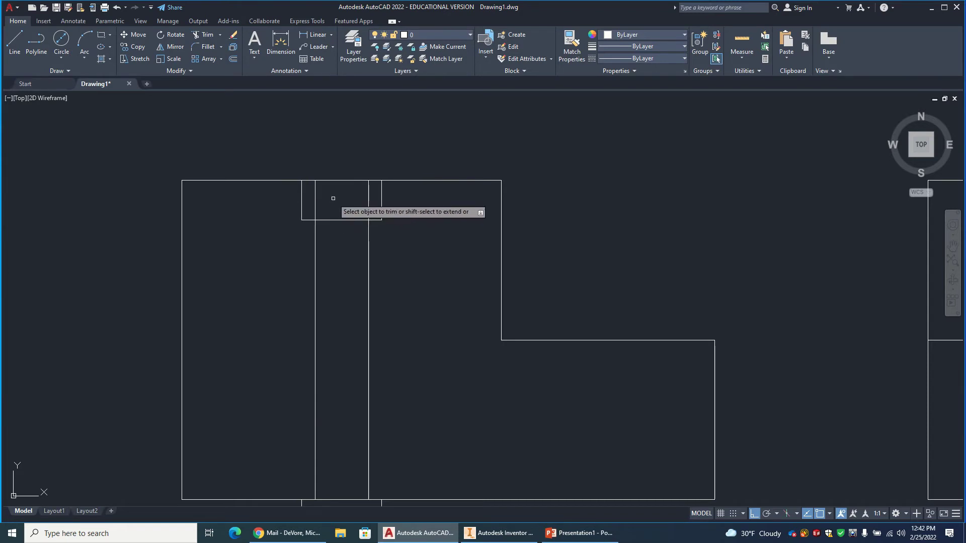
Trim the leftover line segment inside the counterbore rectangle.
{"action": "left_click_drag", "start_coordinate": [332, 198], "coordinate": [307, 206]}
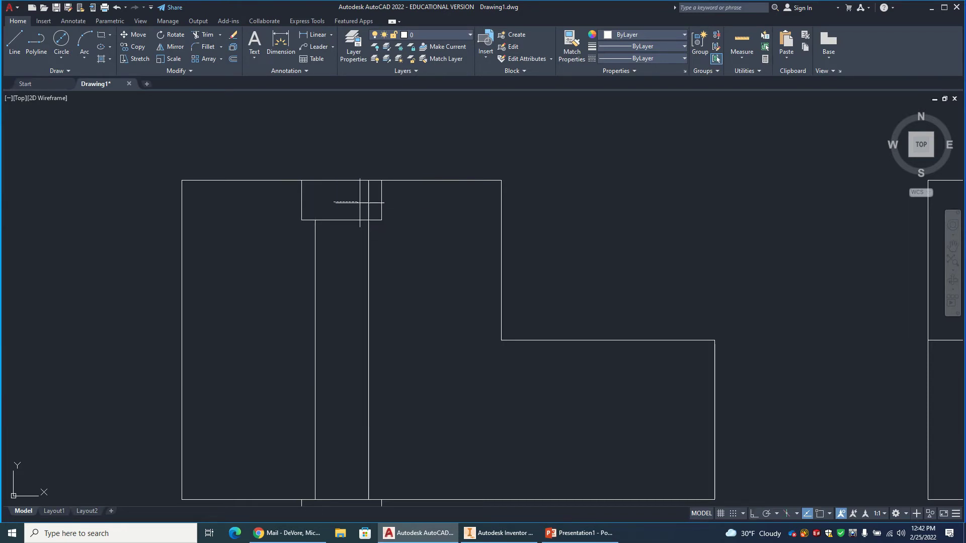
{"action": "left_click", "coordinate": [375, 199]}
{"action": "scroll", "coordinate": [347, 285], "scroll_direction": "up", "scroll_amount": 2}
{"action": "scroll", "coordinate": [364, 290], "scroll_direction": "down", "scroll_amount": 4}
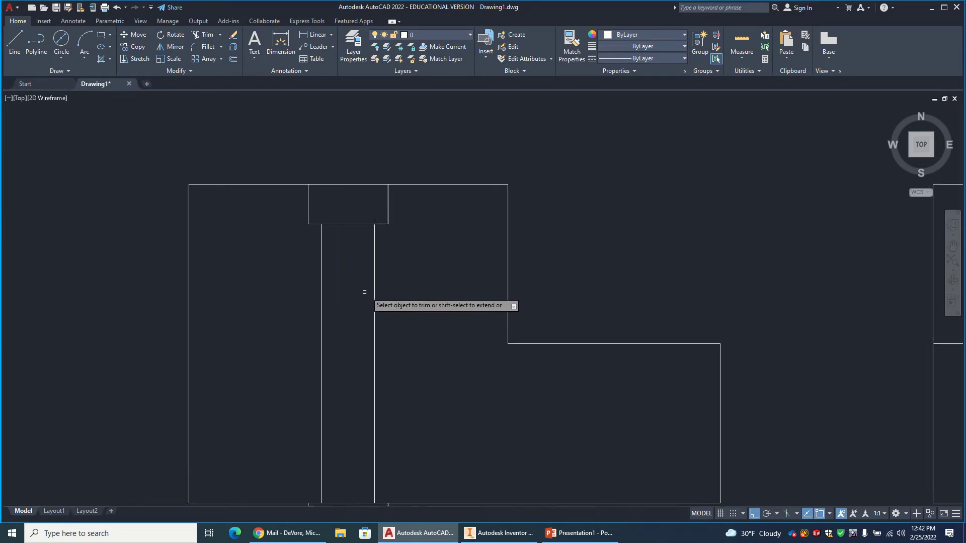
{"action": "scroll", "coordinate": [399, 379], "scroll_direction": "up", "scroll_amount": 1}
{"action": "scroll", "coordinate": [391, 339], "scroll_direction": "down", "scroll_amount": 1}
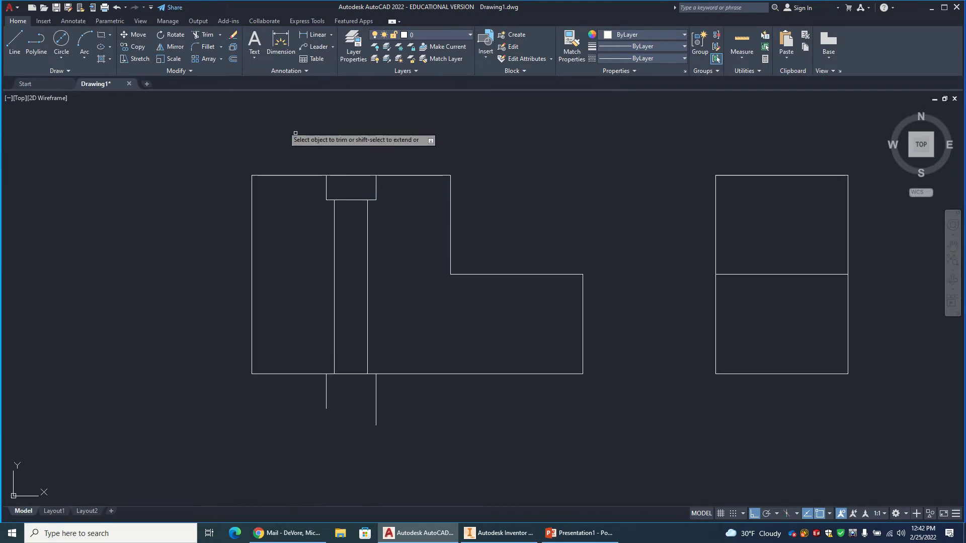
Erase the two lines extending below the front view.
{"action": "left_click", "coordinate": [231, 36]}
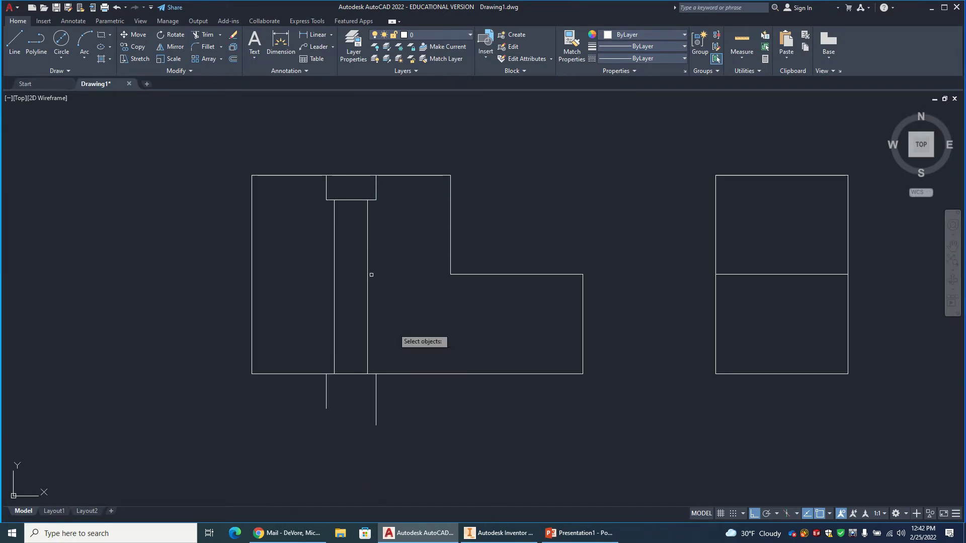
{"action": "left_click", "coordinate": [377, 391]}
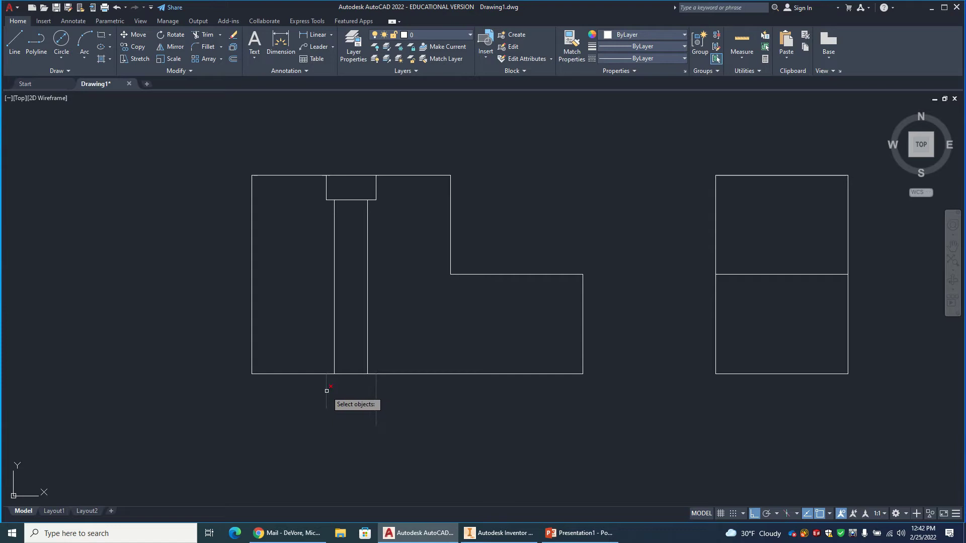
{"action": "key", "text": "Return"}
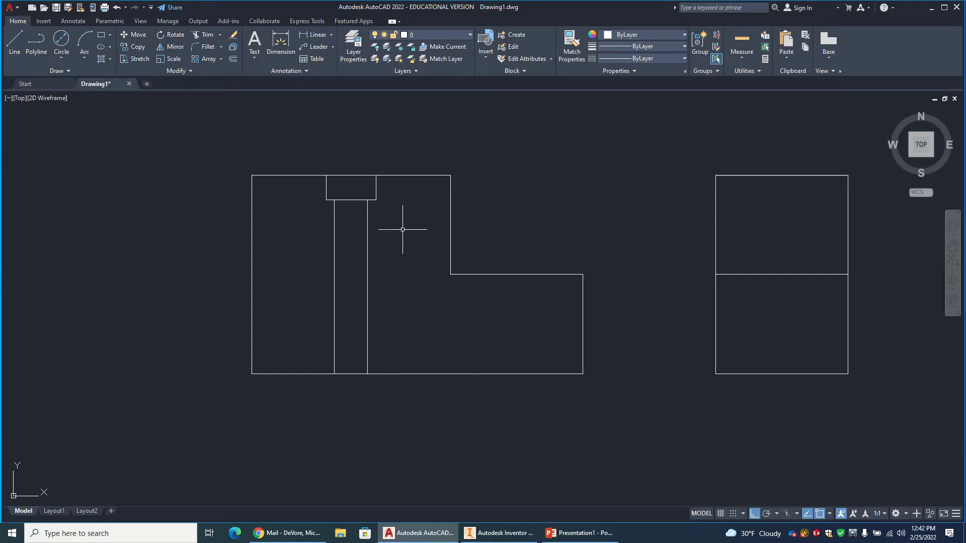
{"action": "scroll", "coordinate": [392, 201], "scroll_direction": "down", "scroll_amount": 2}
{"action": "scroll", "coordinate": [383, 181], "scroll_direction": "up", "scroll_amount": 2}
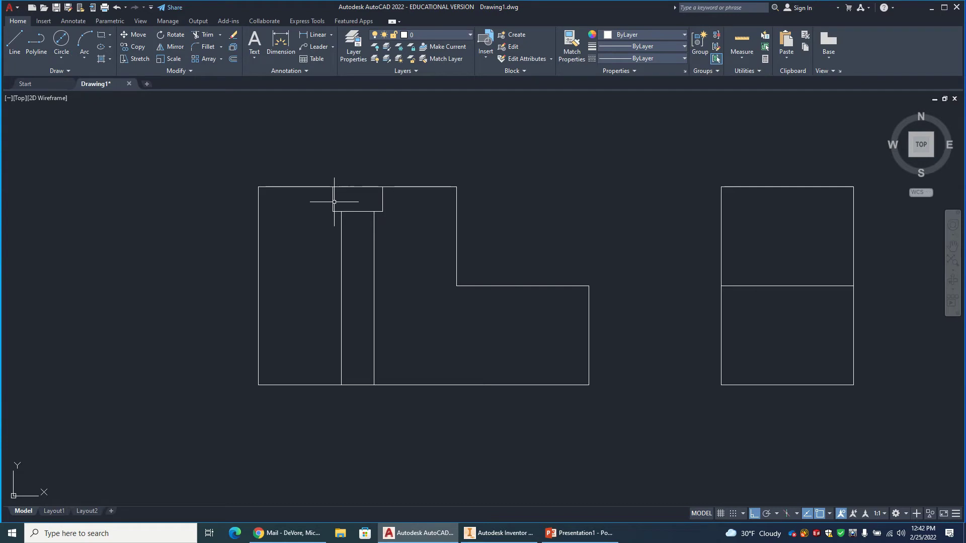
Move the front view's counterbore and hole edge lines onto the hidden layer.
{"action": "left_click", "coordinate": [355, 212]}
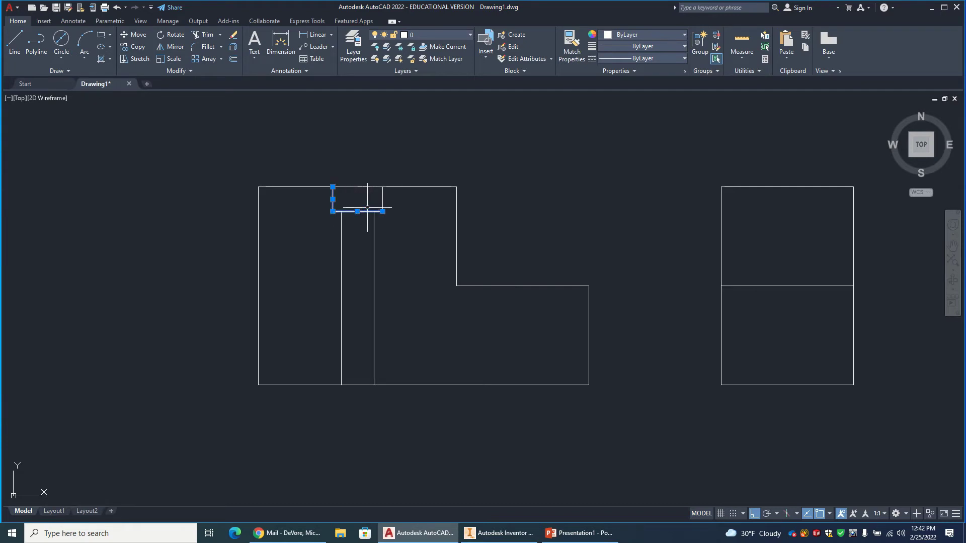
{"action": "left_click", "coordinate": [382, 198]}
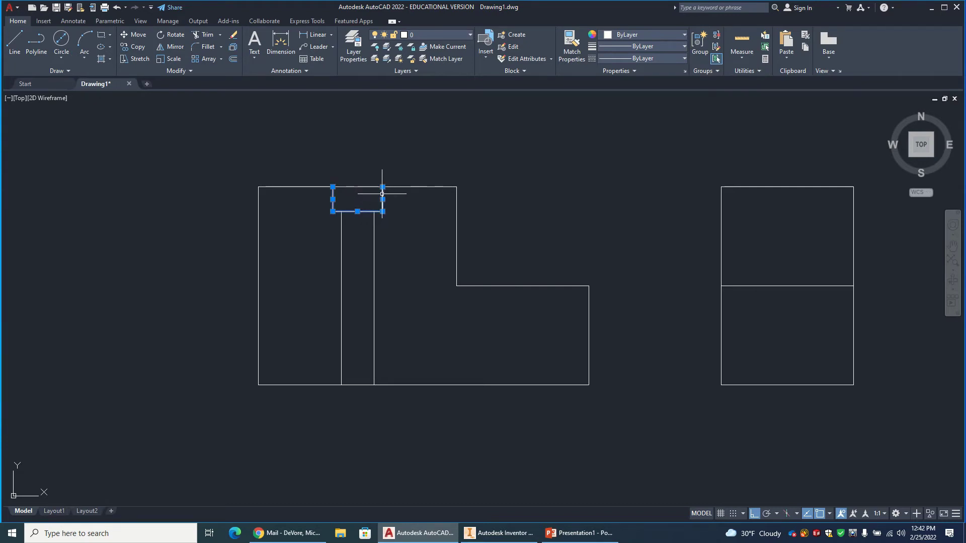
{"action": "left_click", "coordinate": [374, 243]}
{"action": "left_click", "coordinate": [340, 247]}
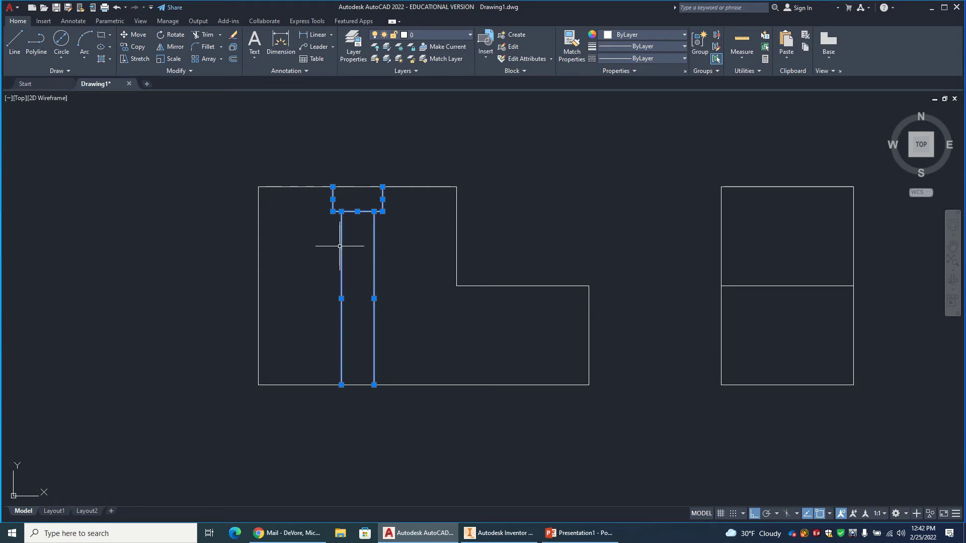
{"action": "left_click", "coordinate": [462, 35]}
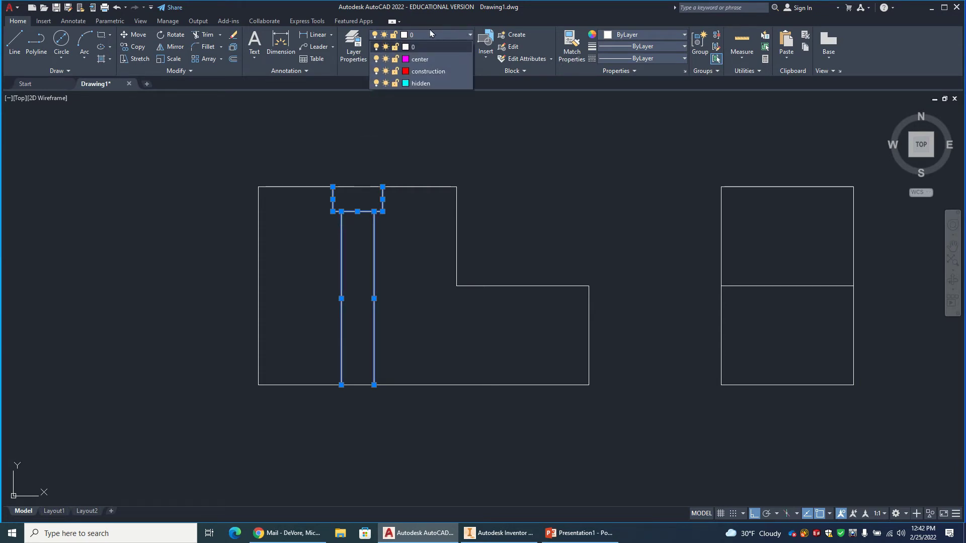
{"action": "left_click", "coordinate": [428, 82]}
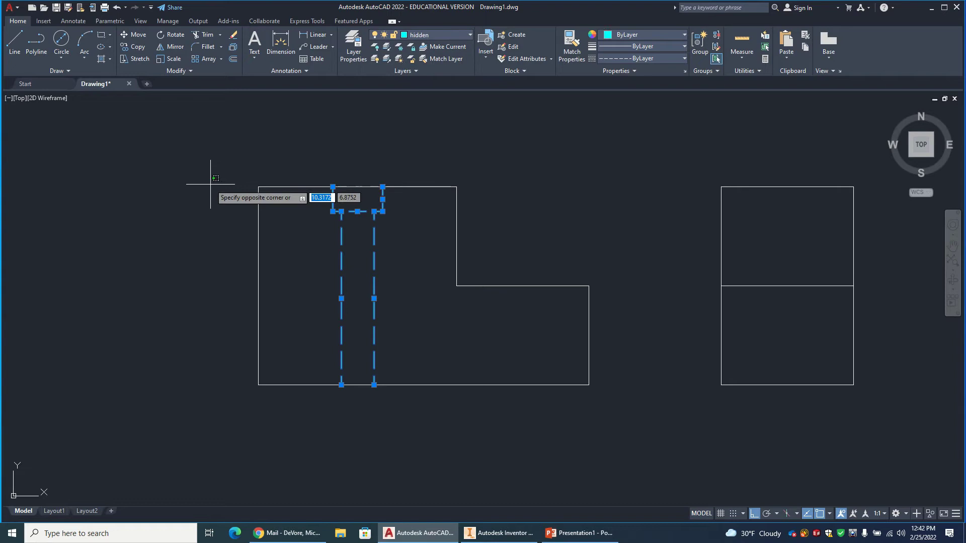
{"action": "key", "text": "Escape"}
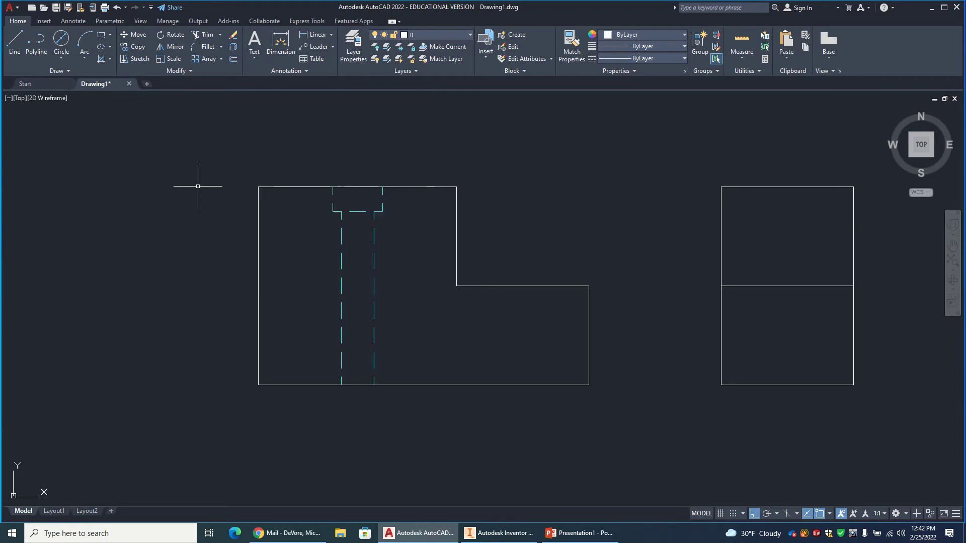
{"action": "scroll", "coordinate": [357, 209], "scroll_direction": "up", "scroll_amount": 4}
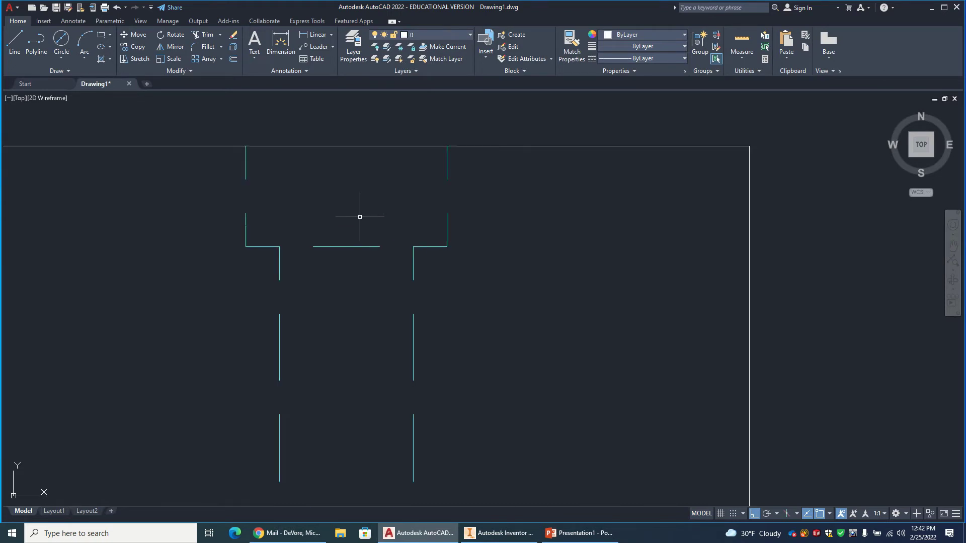
{"action": "scroll", "coordinate": [359, 217], "scroll_direction": "down", "scroll_amount": 7}
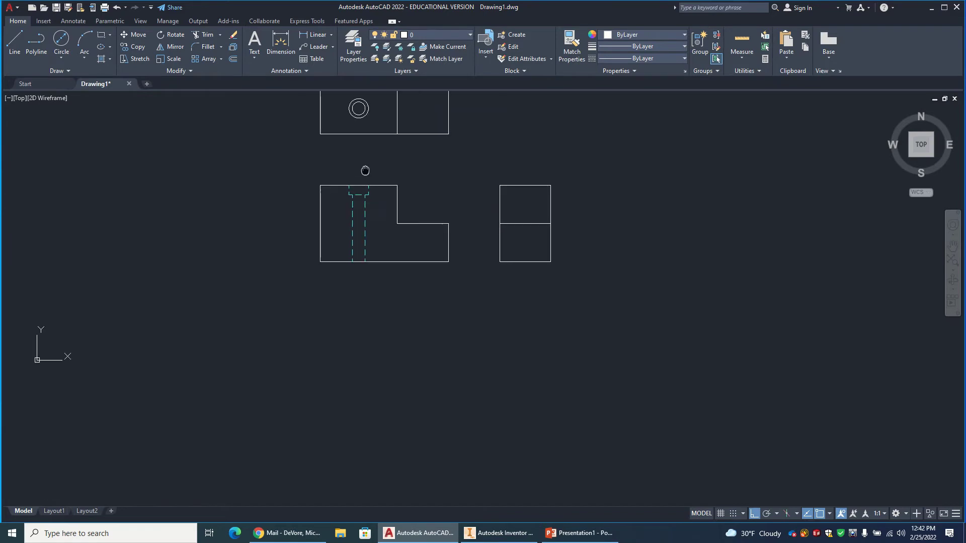
{"action": "middle_click_drag", "start_coordinate": [364, 170], "coordinate": [343, 245]}
{"action": "scroll", "coordinate": [351, 193], "scroll_direction": "up", "scroll_amount": 4}
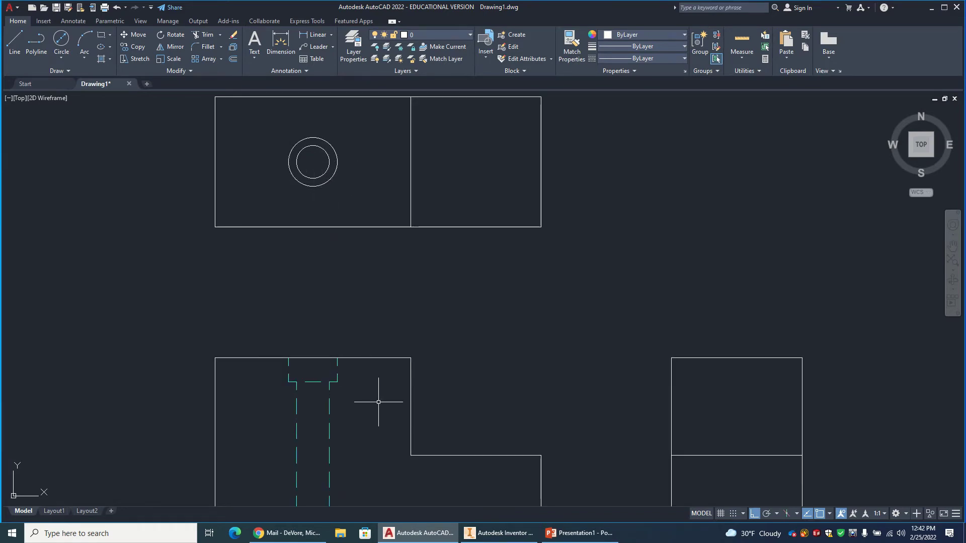
{"action": "scroll", "coordinate": [370, 388], "scroll_direction": "down", "scroll_amount": 2}
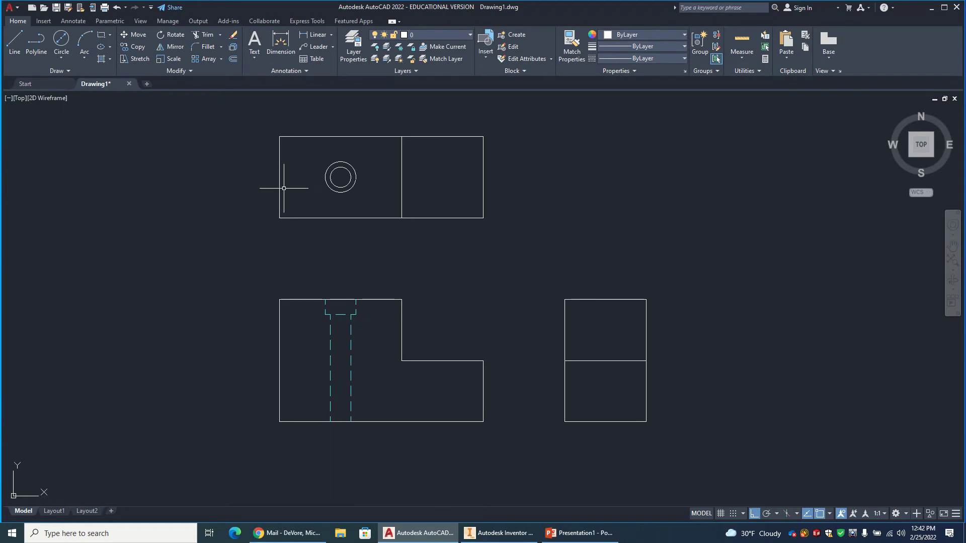
Add a center mark to the hole circle in the top view.
{"action": "left_click", "coordinate": [73, 21]}
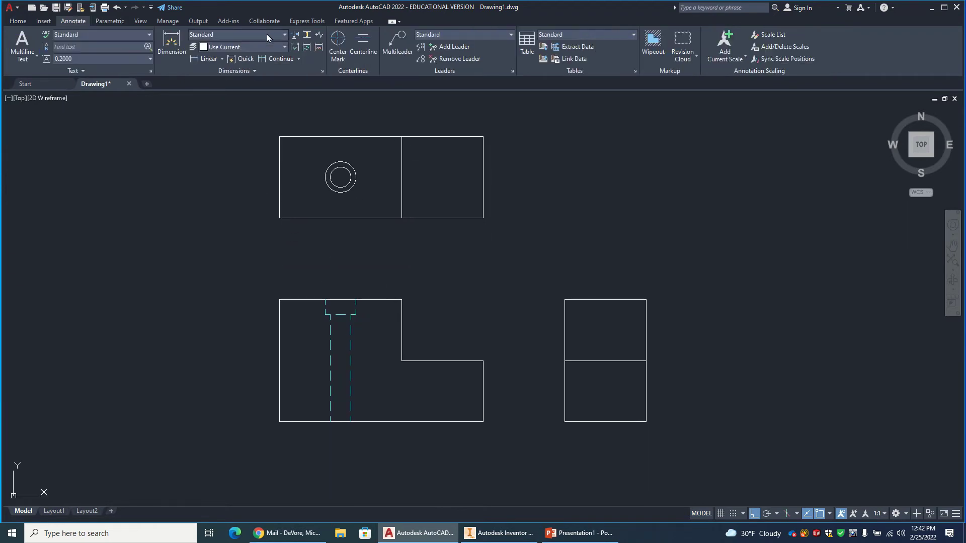
{"action": "left_click", "coordinate": [336, 40]}
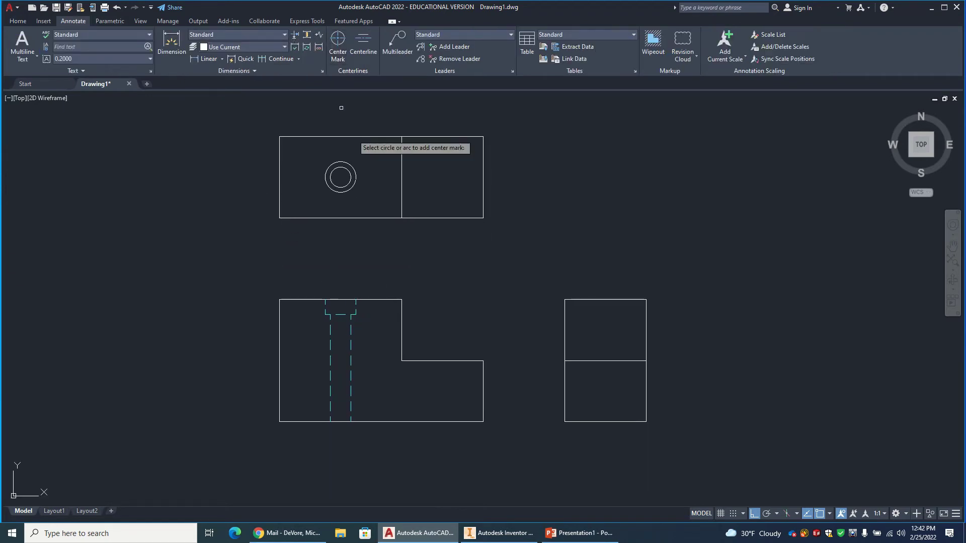
{"action": "left_click", "coordinate": [352, 168]}
{"action": "key", "text": "Escape"}
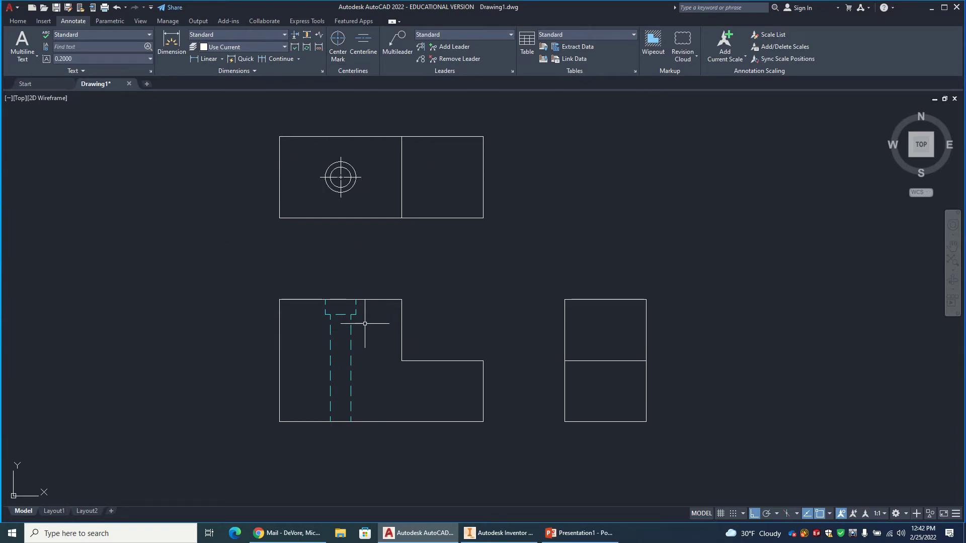
{"action": "scroll", "coordinate": [361, 326], "scroll_direction": "up", "scroll_amount": 2}
{"action": "scroll", "coordinate": [359, 323], "scroll_direction": "down", "scroll_amount": 2}
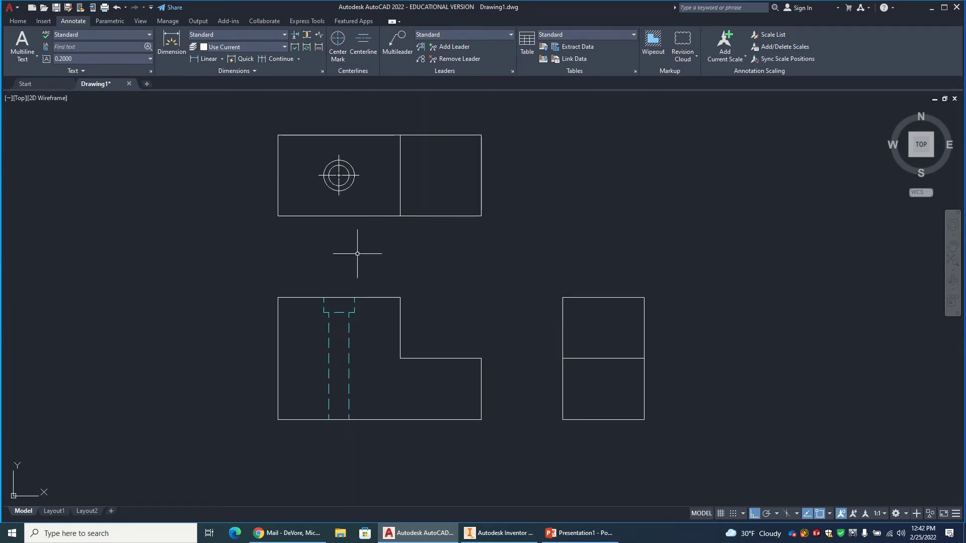
{"action": "left_click", "coordinate": [22, 22]}
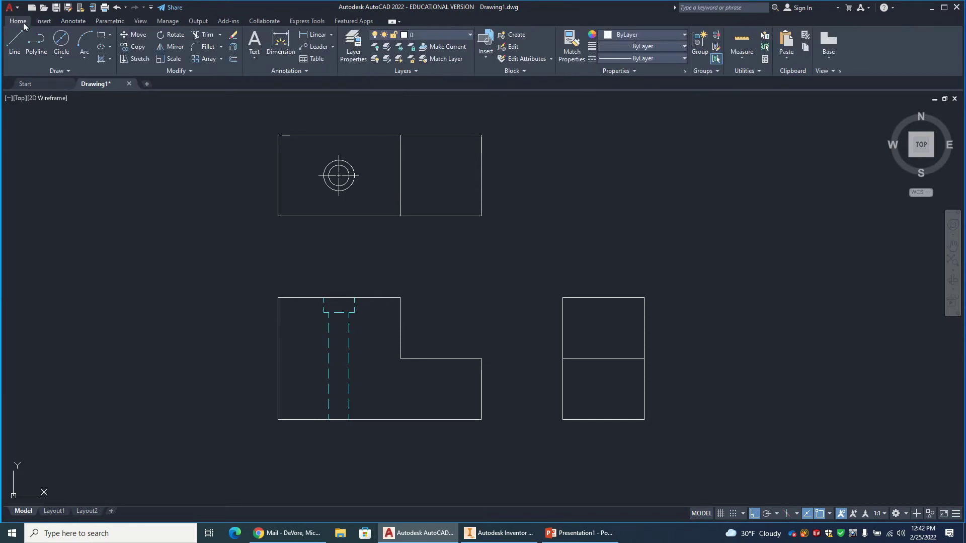
On the construction layer, draw a line from the hole's centre down through the front view.
{"action": "left_click", "coordinate": [461, 36]}
{"action": "left_click", "coordinate": [442, 75]}
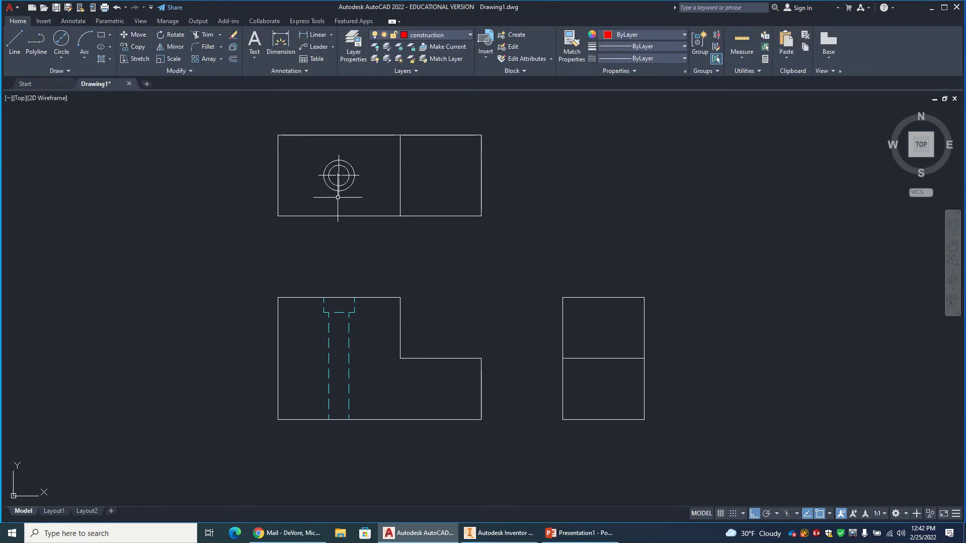
{"action": "left_click", "coordinate": [15, 42]}
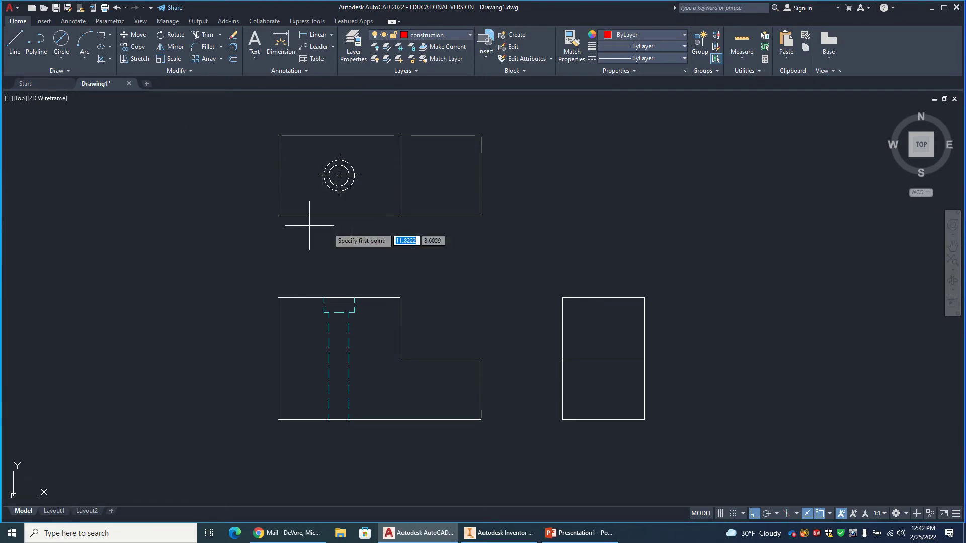
{"action": "left_click", "coordinate": [338, 195]}
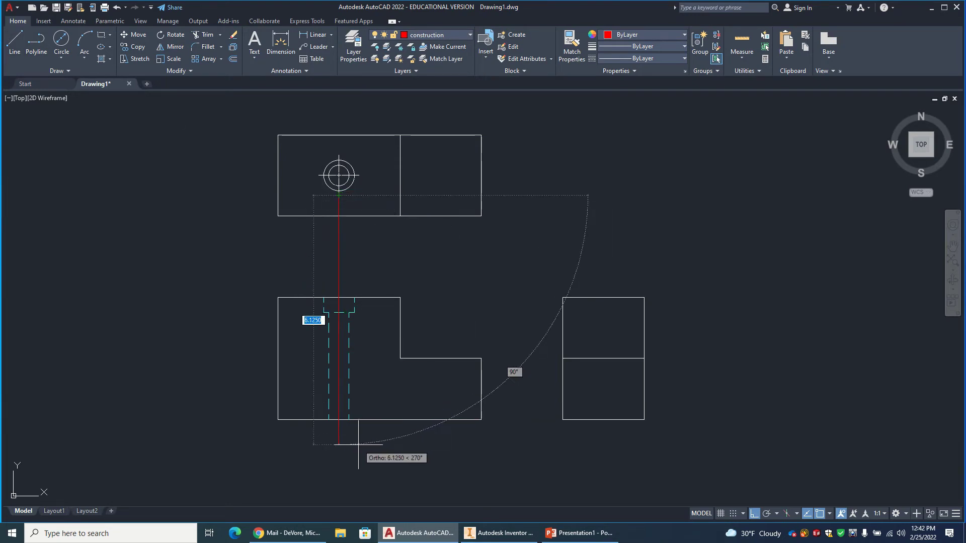
{"action": "left_click", "coordinate": [339, 420]}
{"action": "scroll", "coordinate": [434, 319], "scroll_direction": "up", "scroll_amount": 2}
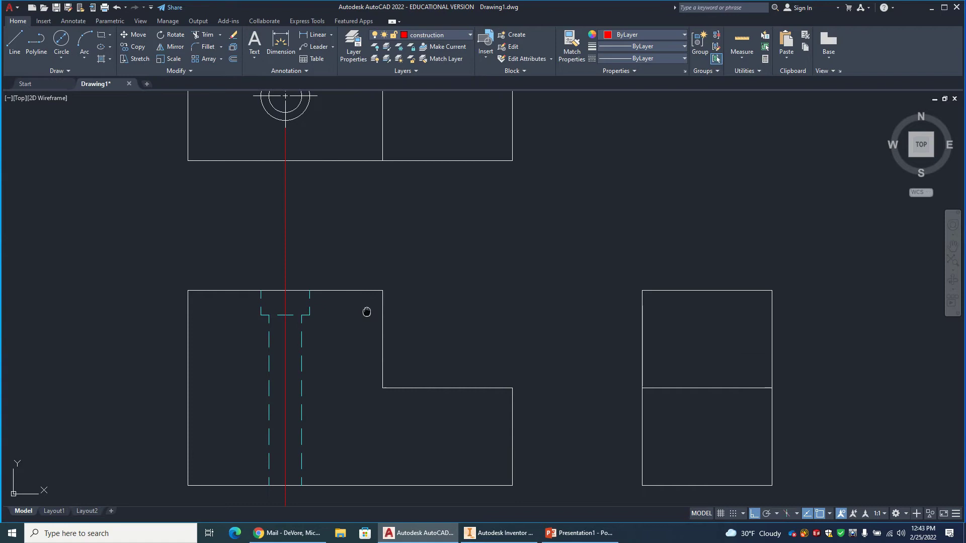
{"action": "middle_click_drag", "start_coordinate": [367, 313], "coordinate": [415, 273]}
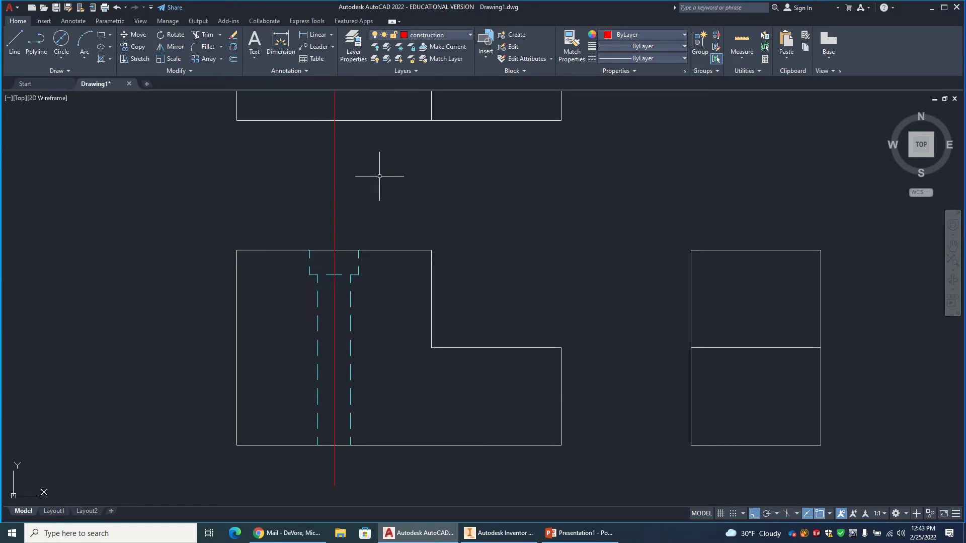
Offset the front view's top and bottom edges 0.3750 outward as guide lines.
{"action": "left_click", "coordinate": [233, 58]}
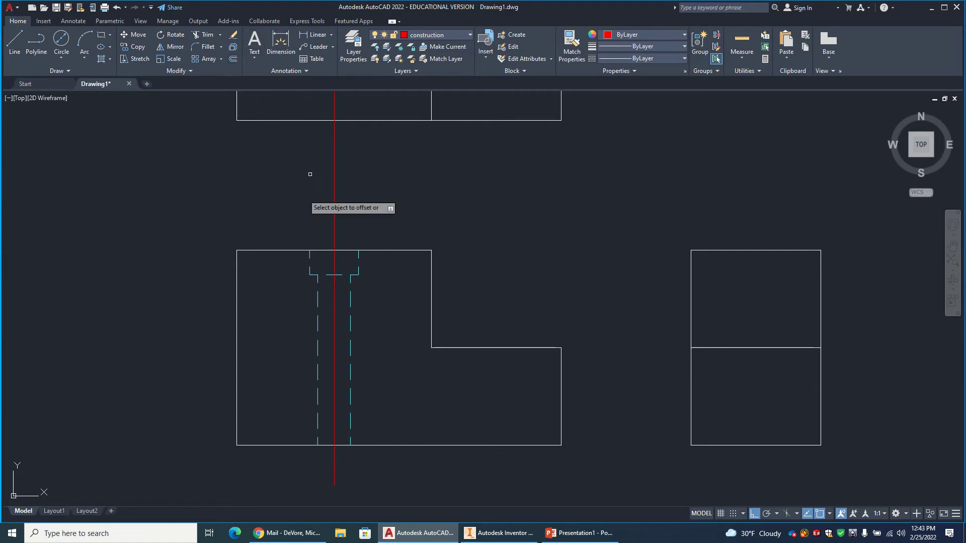
{"action": "key", "text": "Return"}
{"action": "left_click", "coordinate": [276, 250]}
{"action": "left_click", "coordinate": [278, 245]}
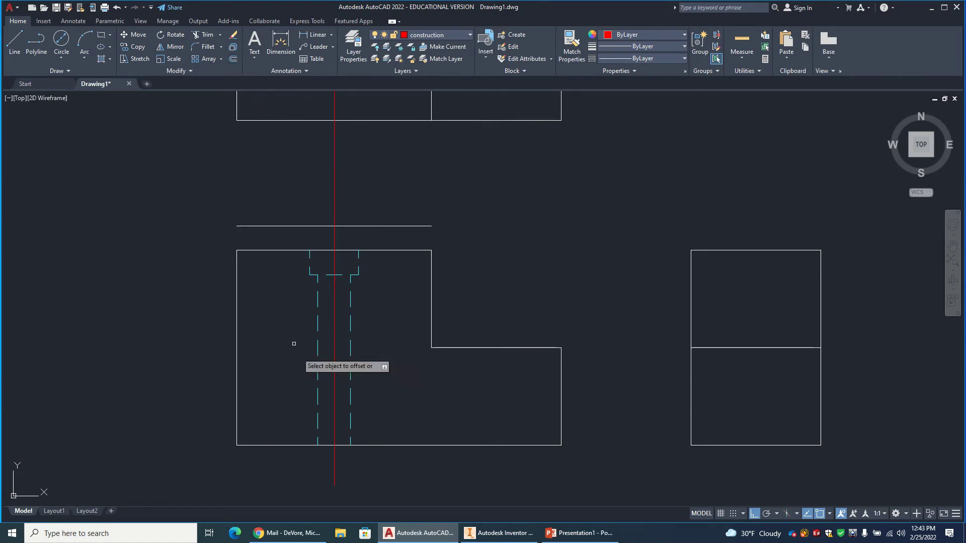
{"action": "left_click", "coordinate": [276, 445]}
{"action": "left_click", "coordinate": [280, 466]}
{"action": "key", "text": "Return"}
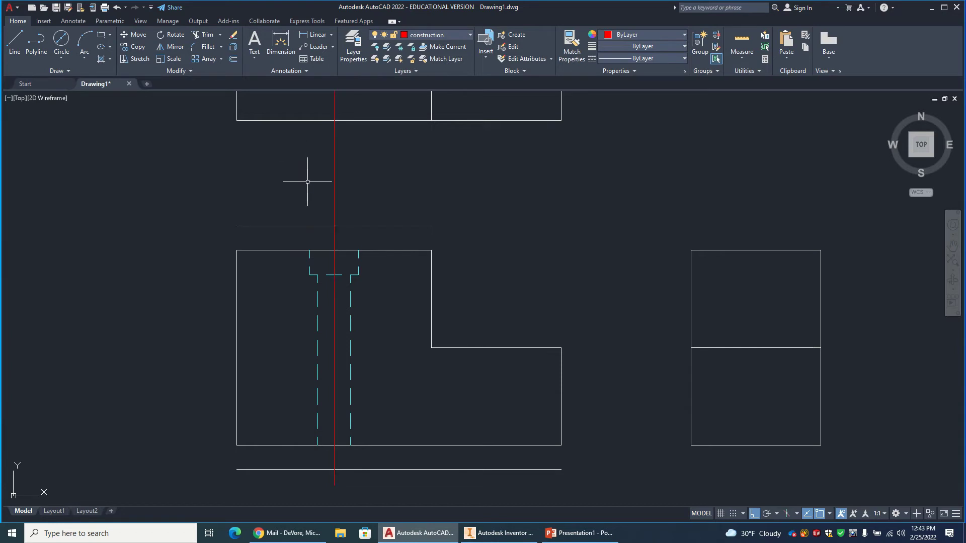
Trim the vertical construction line at the two guide lines.
{"action": "left_click", "coordinate": [201, 41]}
{"action": "left_click_drag", "start_coordinate": [401, 164], "coordinate": [259, 166]}
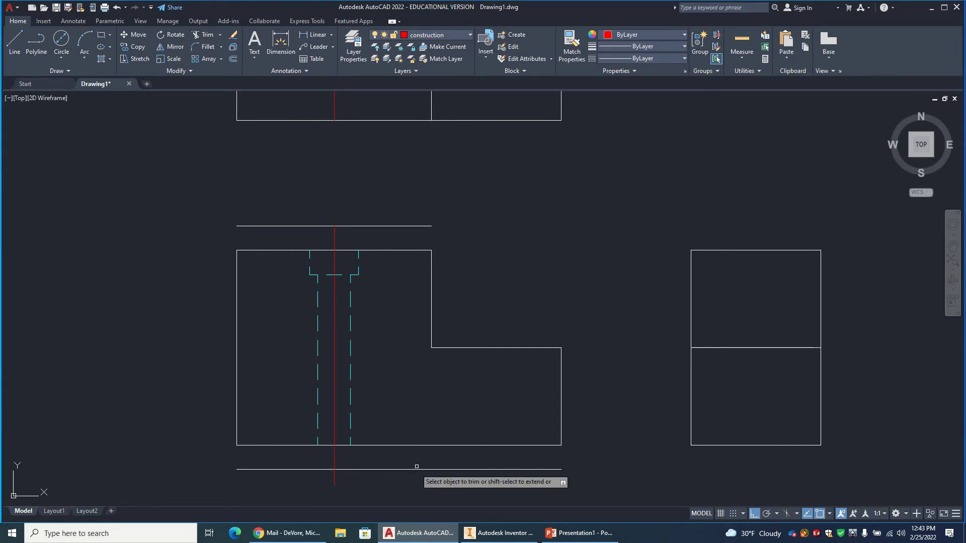
{"action": "left_click_drag", "start_coordinate": [383, 485], "coordinate": [312, 473]}
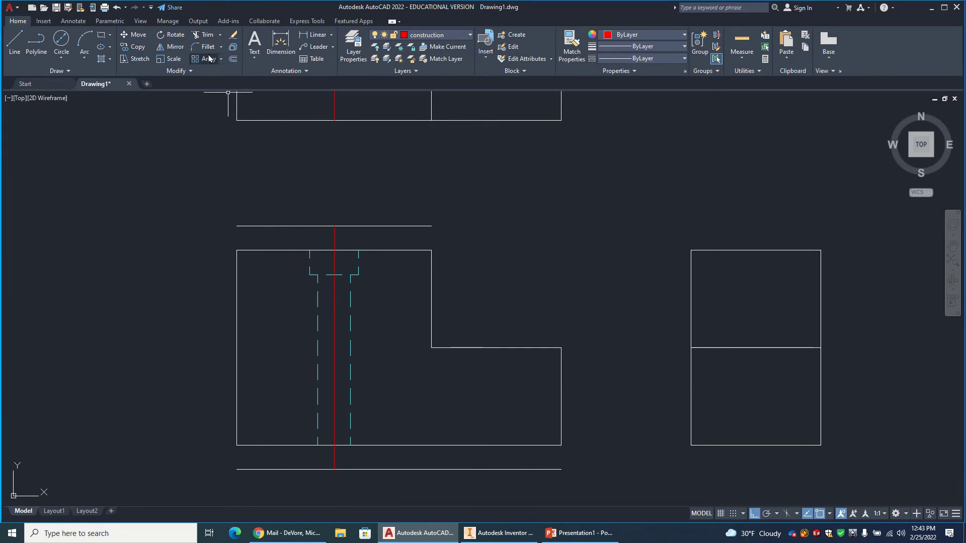
Erase the two guide lines and select the vertical line through the hole.
{"action": "left_click", "coordinate": [233, 35]}
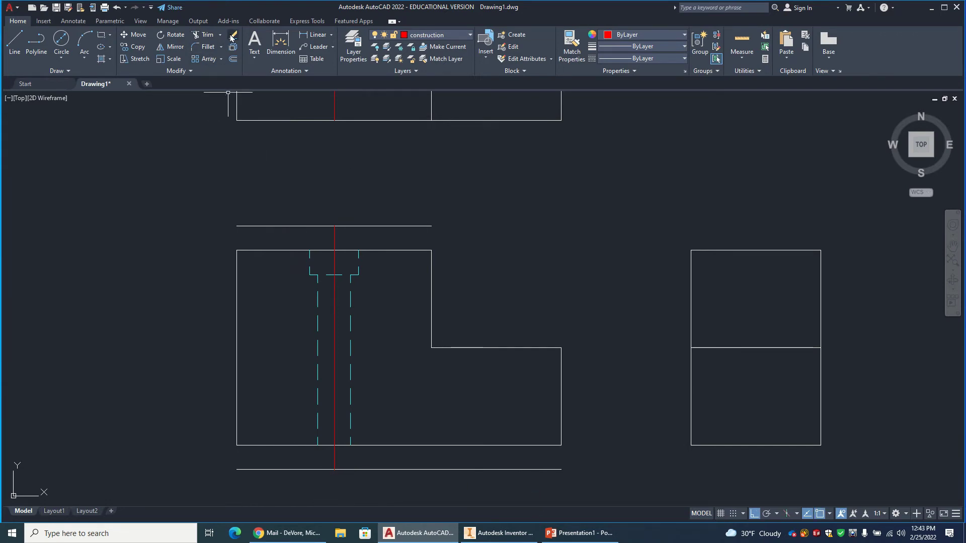
{"action": "left_click", "coordinate": [304, 226]}
{"action": "left_click", "coordinate": [310, 470]}
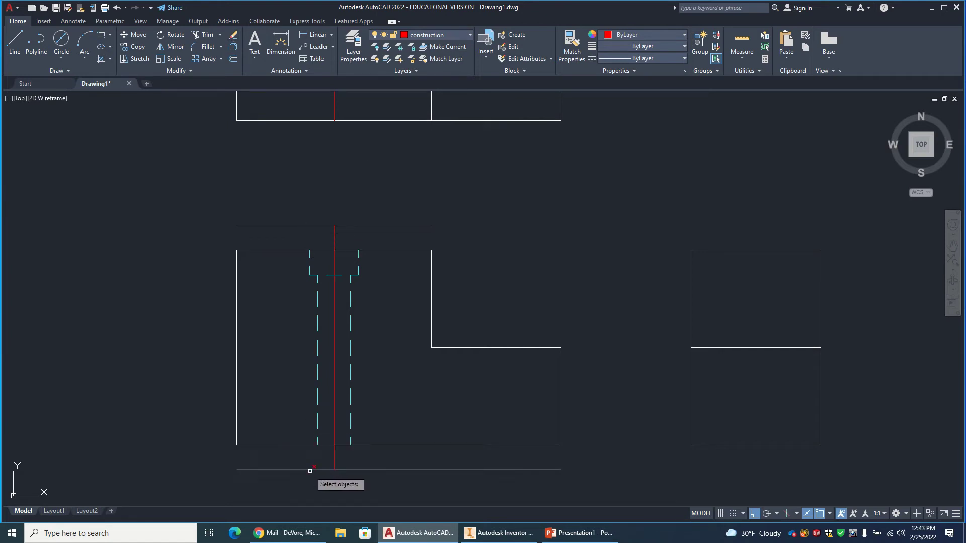
{"action": "key", "text": "Return"}
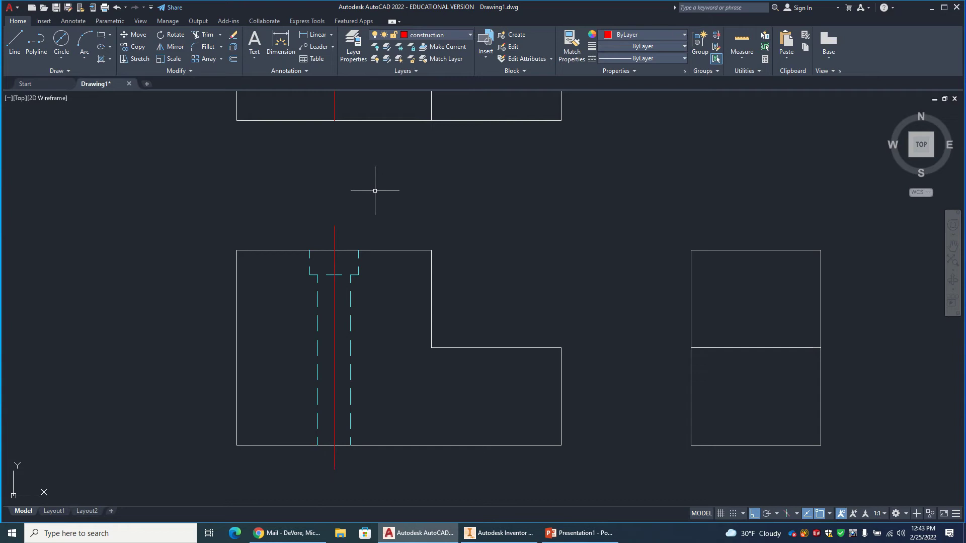
{"action": "left_click", "coordinate": [334, 239]}
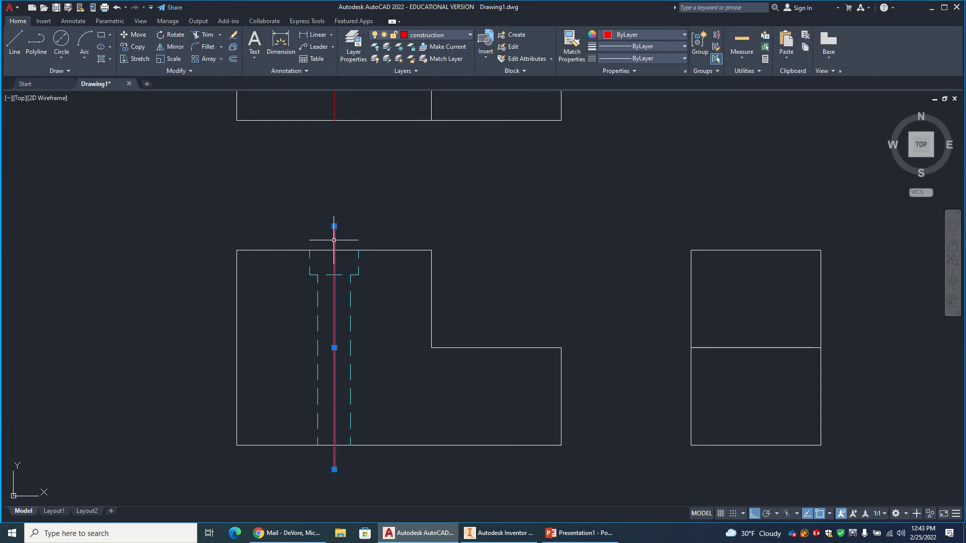
Move the front-view hole axis line onto the center layer so it shows dashed.
{"action": "left_click", "coordinate": [469, 35]}
{"action": "left_click", "coordinate": [427, 57]}
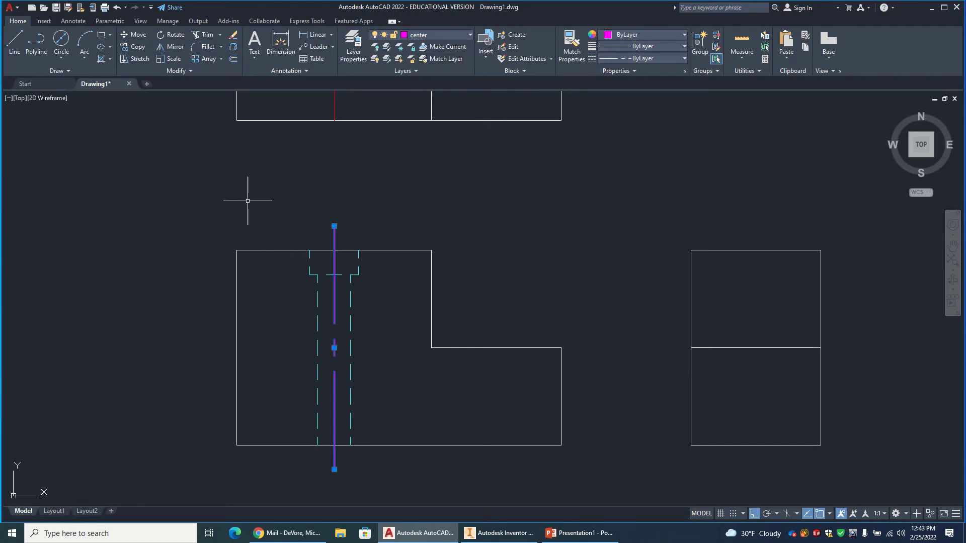
{"action": "scroll", "coordinate": [557, 317], "scroll_direction": "up", "scroll_amount": 2}
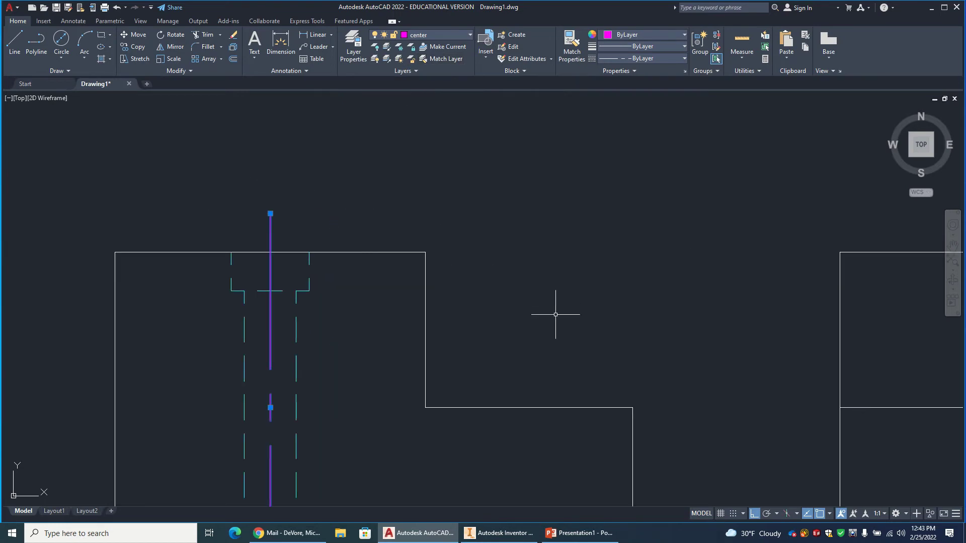
{"action": "scroll", "coordinate": [621, 320], "scroll_direction": "down", "scroll_amount": 4}
{"action": "left_click", "coordinate": [620, 320]}
{"action": "middle_click_drag", "start_coordinate": [588, 308], "coordinate": [548, 301]}
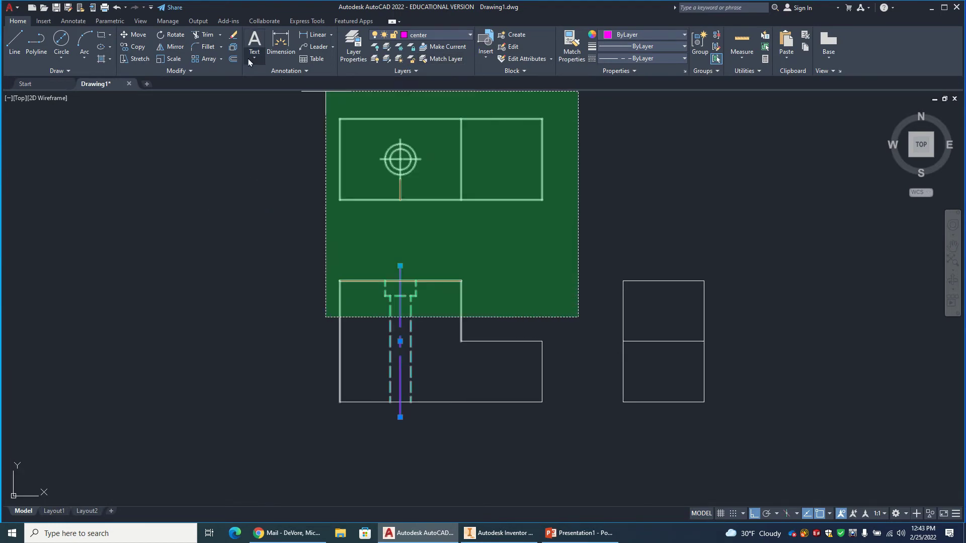
{"action": "key", "text": "Escape"}
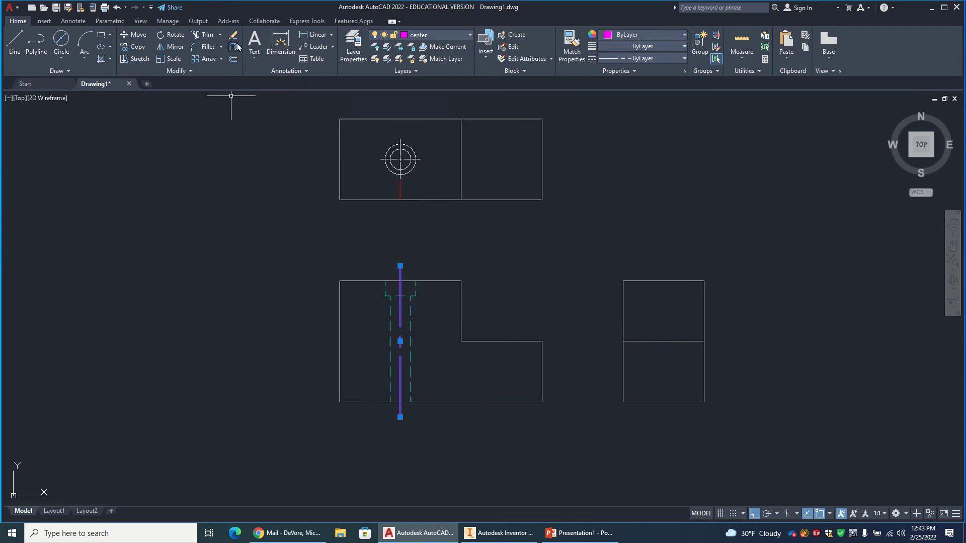
{"action": "key", "text": "Escape"}
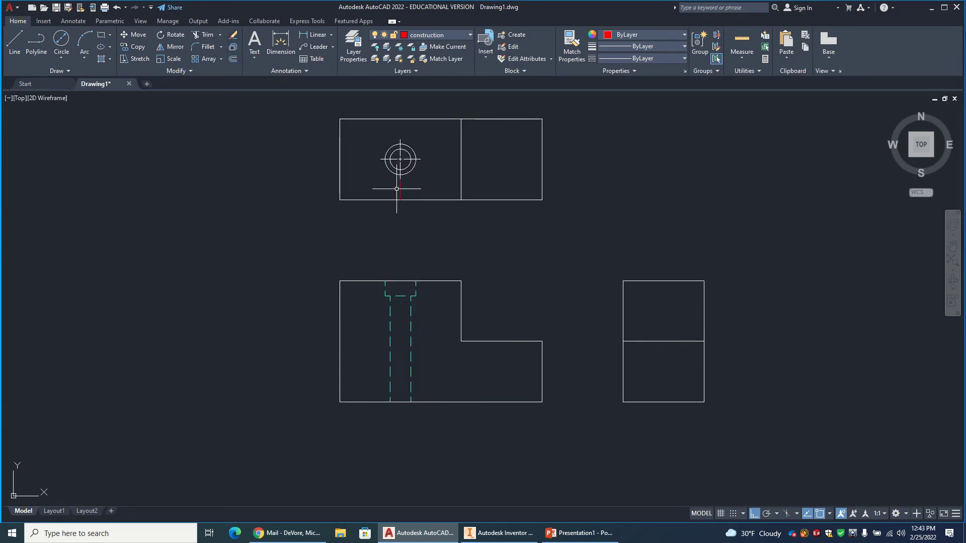
Erase the red construction stub below the top-view circle.
{"action": "left_click", "coordinate": [399, 189]}
{"action": "key", "text": "Delete"}
{"action": "middle_click_drag", "start_coordinate": [622, 349], "coordinate": [547, 339]}
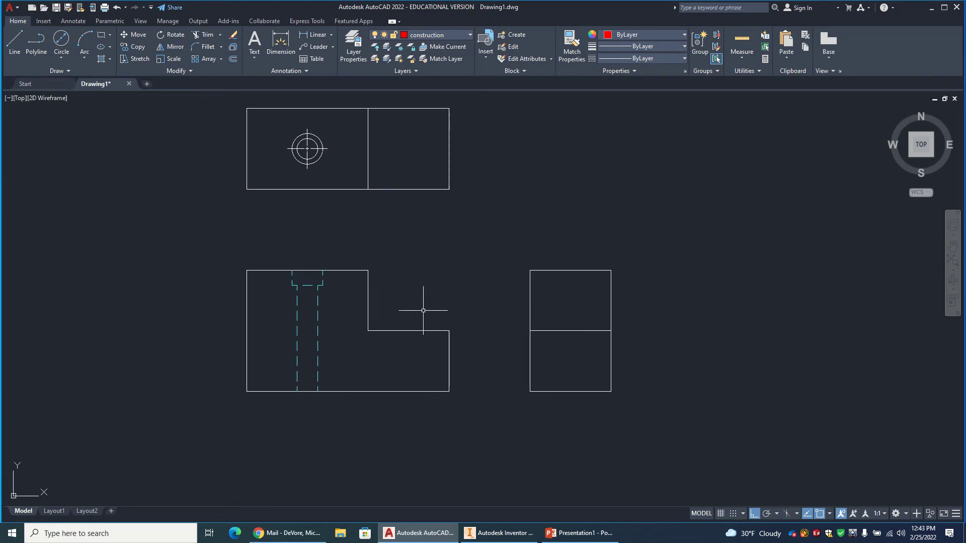
{"action": "left_click", "coordinate": [116, 8]}
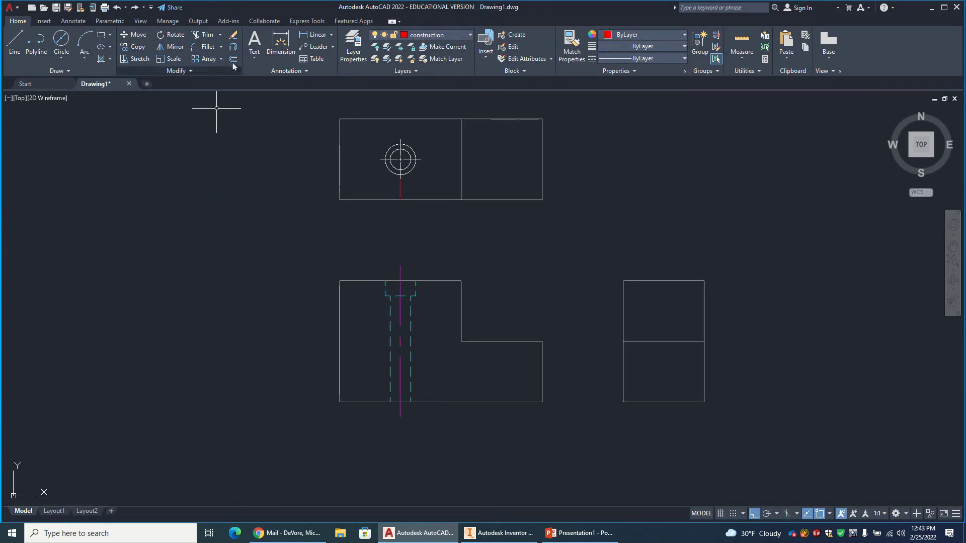
{"action": "left_click", "coordinate": [233, 35]}
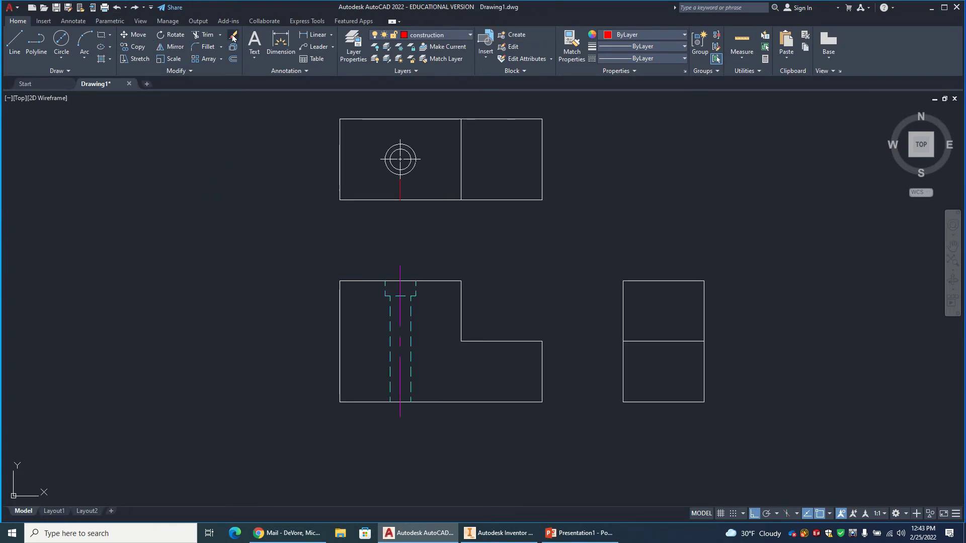
{"action": "left_click", "coordinate": [400, 186]}
{"action": "key", "text": "Return"}
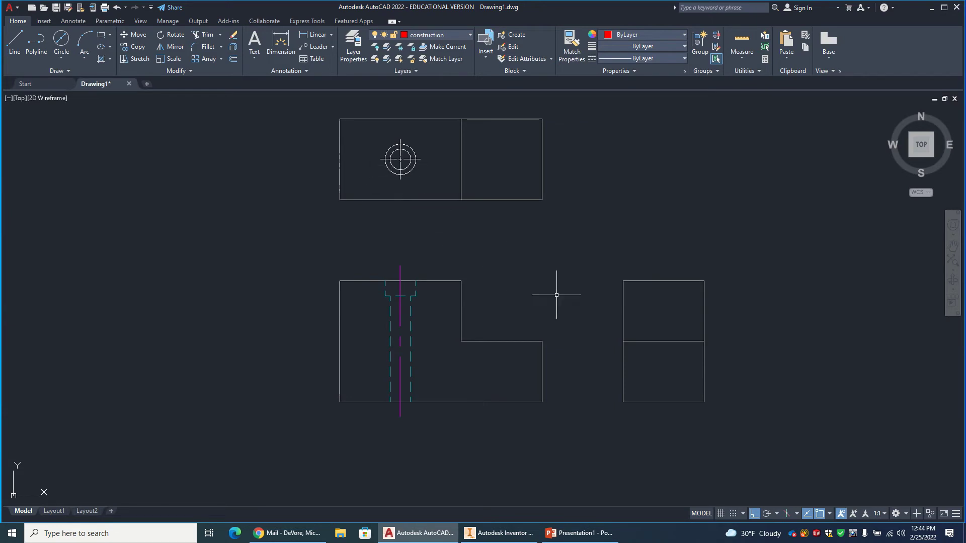
{"action": "middle_click_drag", "start_coordinate": [610, 338], "coordinate": [526, 325]}
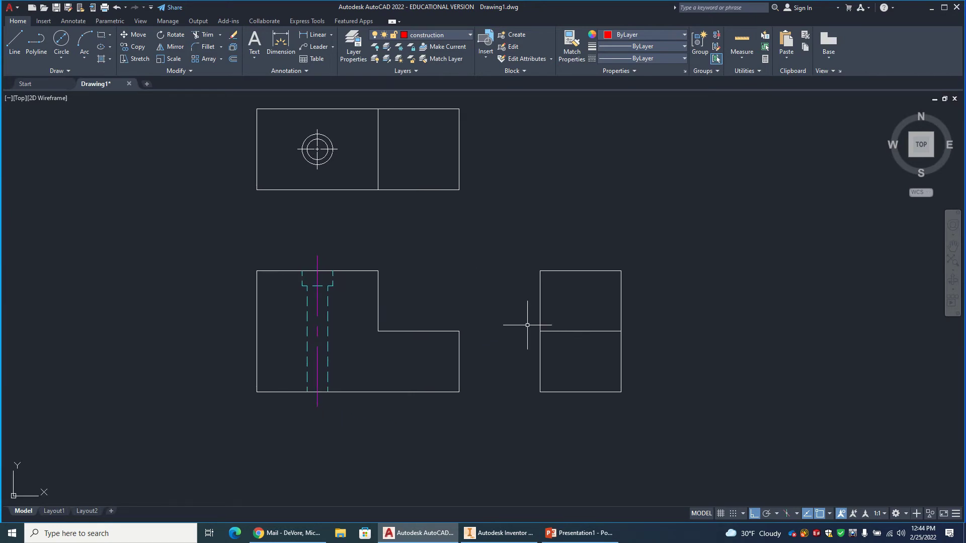
Offset a vertical guide line into the middle of the side view.
{"action": "left_click", "coordinate": [233, 61]}
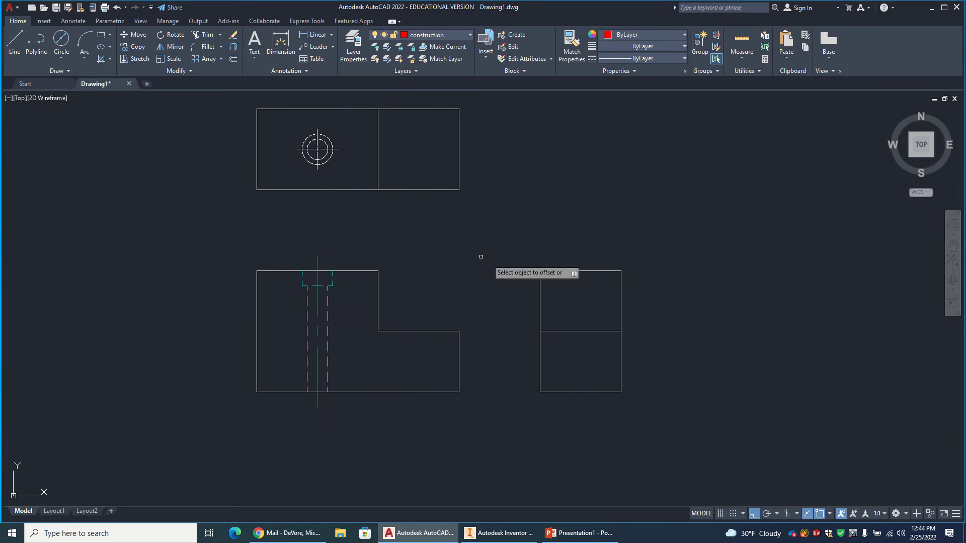
{"action": "key", "text": "Return"}
{"action": "left_click", "coordinate": [540, 295]}
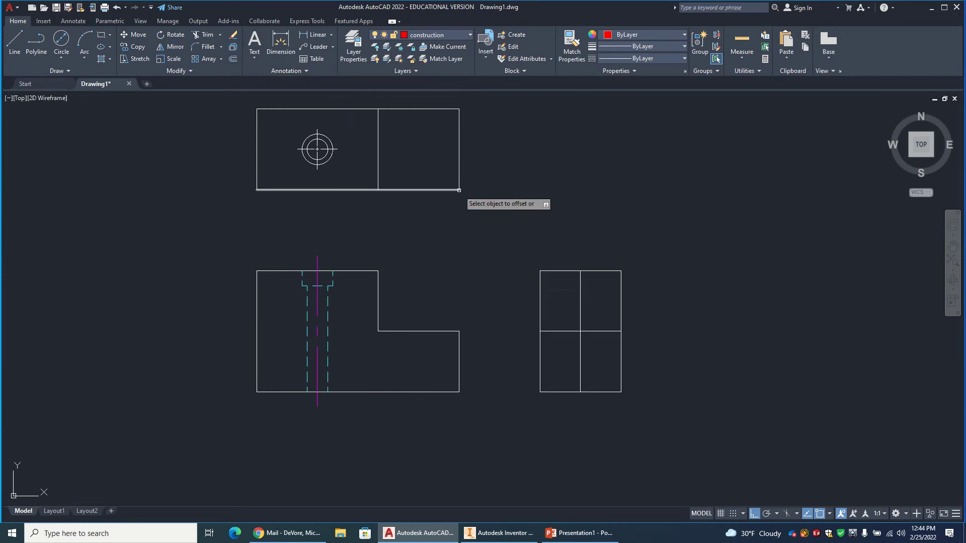
{"action": "key", "text": "Return"}
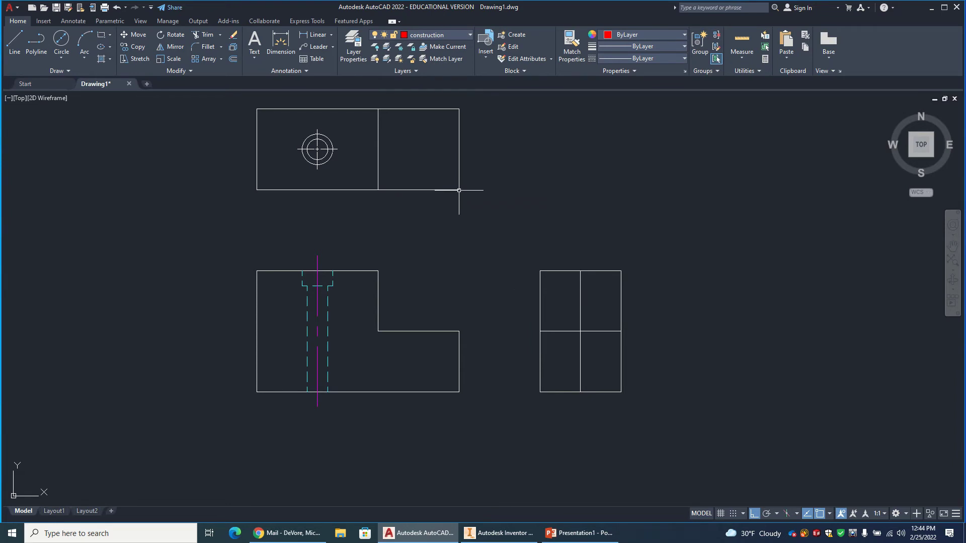
Copy the front view's hole centre line and hidden lines onto the side view's centre.
{"action": "left_click", "coordinate": [135, 46]}
{"action": "mouse_move", "coordinate": [285, 241]}
{"action": "left_mouse_down"}
{"action": "mouse_move", "coordinate": [319, 289]}
{"action": "mouse_move", "coordinate": [329, 334]}
{"action": "mouse_move", "coordinate": [340, 261]}
{"action": "mouse_move", "coordinate": [327, 274]}
{"action": "left_mouse_up"}
{"action": "key", "text": "F8"}
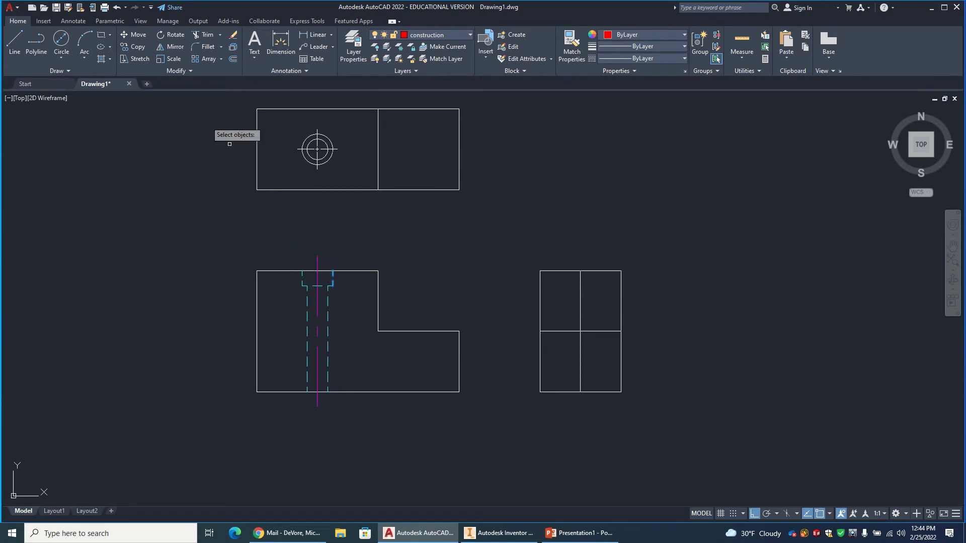
{"action": "left_click", "coordinate": [283, 239]}
{"action": "left_click", "coordinate": [355, 430]}
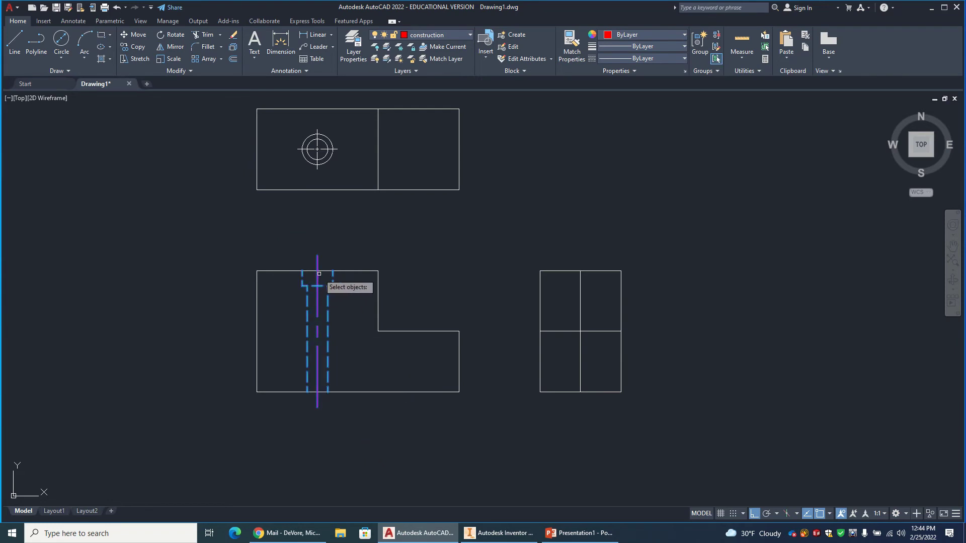
{"action": "key", "text": "Return"}
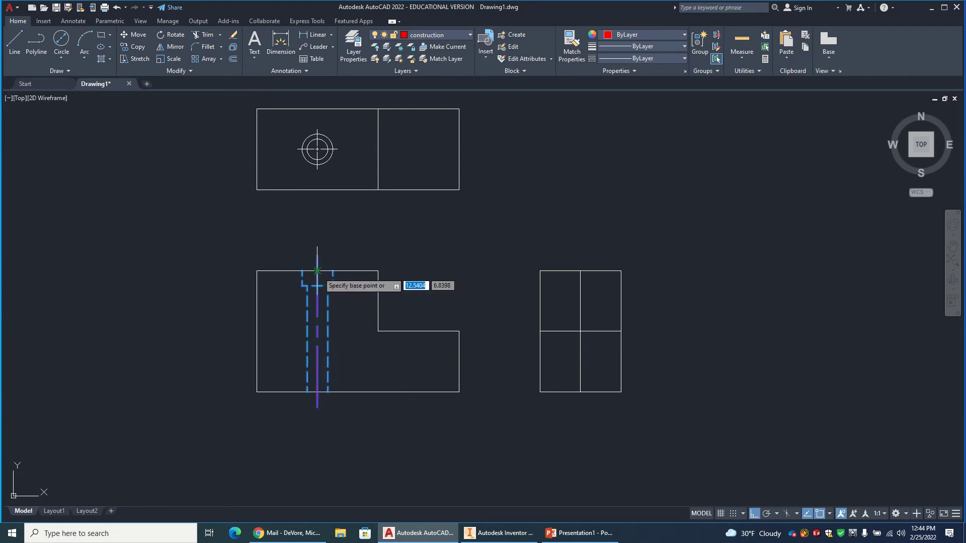
{"action": "left_click", "coordinate": [317, 270]}
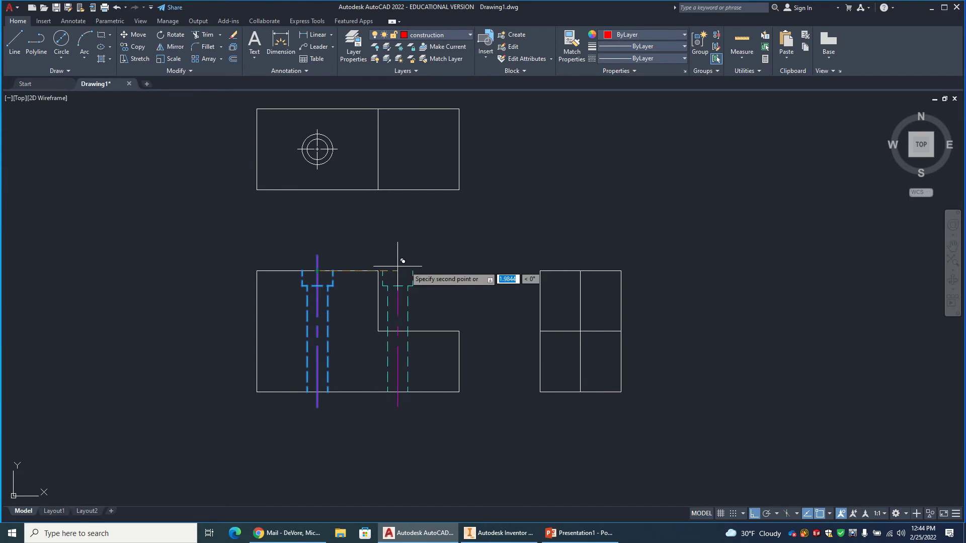
{"action": "left_click", "coordinate": [581, 270]}
{"action": "key", "text": "Escape"}
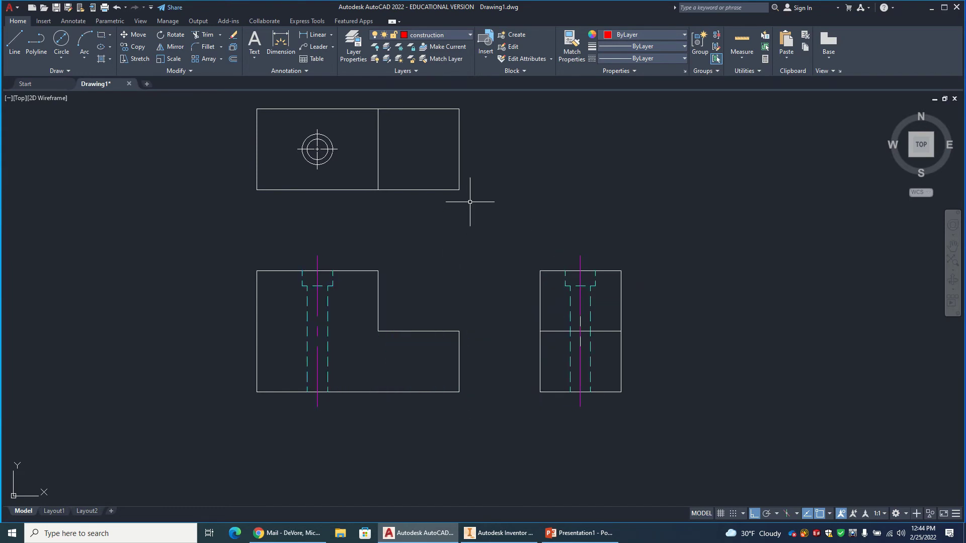
Hide the center layer and erase the thin vertical guide line in the side view.
{"action": "scroll", "coordinate": [613, 333], "scroll_direction": "up", "scroll_amount": 2}
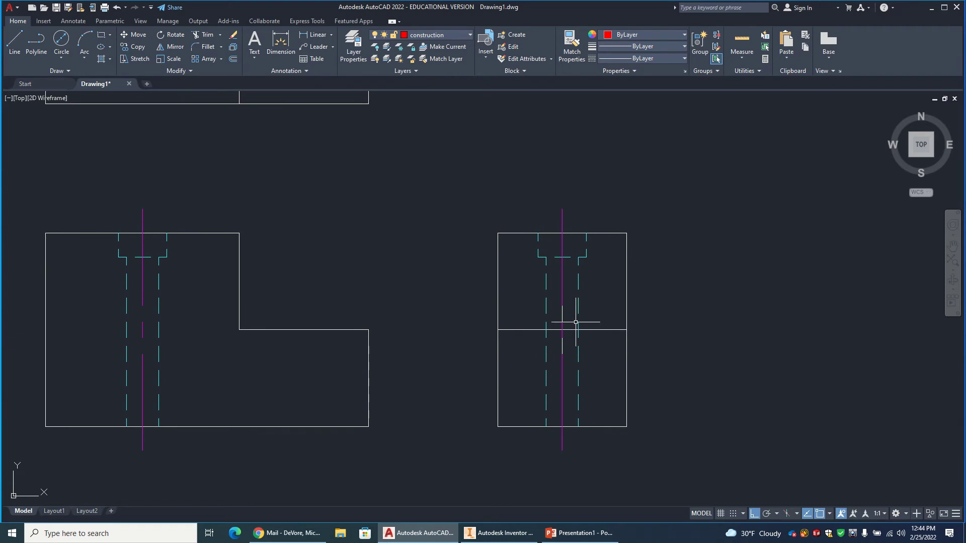
{"action": "scroll", "coordinate": [575, 322], "scroll_direction": "up", "scroll_amount": 4}
{"action": "scroll", "coordinate": [561, 312], "scroll_direction": "down", "scroll_amount": 4}
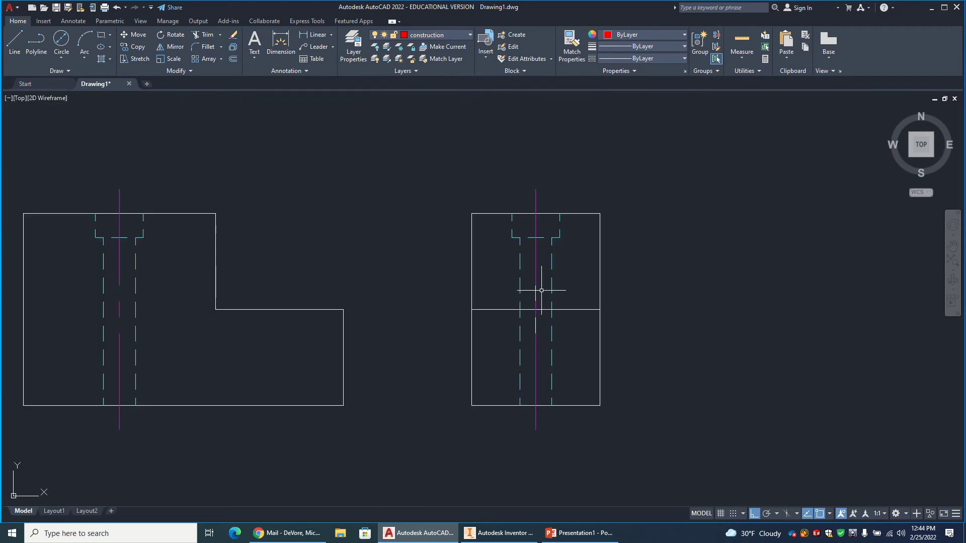
{"action": "scroll", "coordinate": [541, 290], "scroll_direction": "down", "scroll_amount": 2}
{"action": "left_click", "coordinate": [471, 35]}
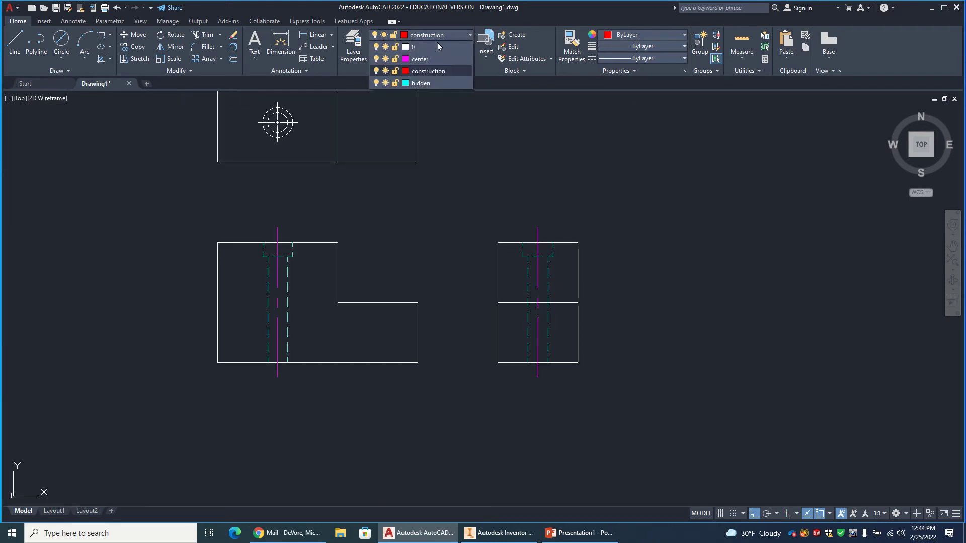
{"action": "left_click", "coordinate": [375, 83]}
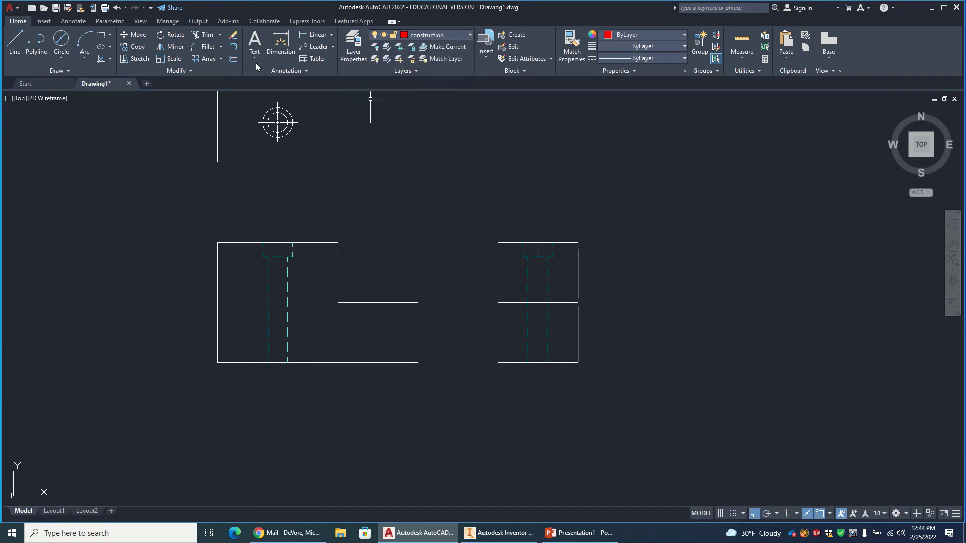
{"action": "key", "text": "e"}
{"action": "key", "text": "space"}
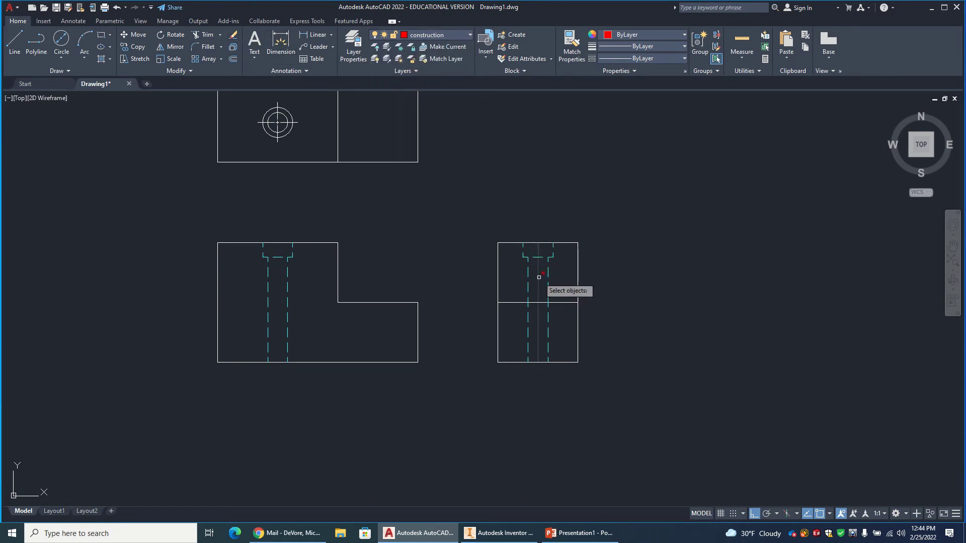
{"action": "left_click", "coordinate": [539, 277]}
{"action": "key", "text": "space"}
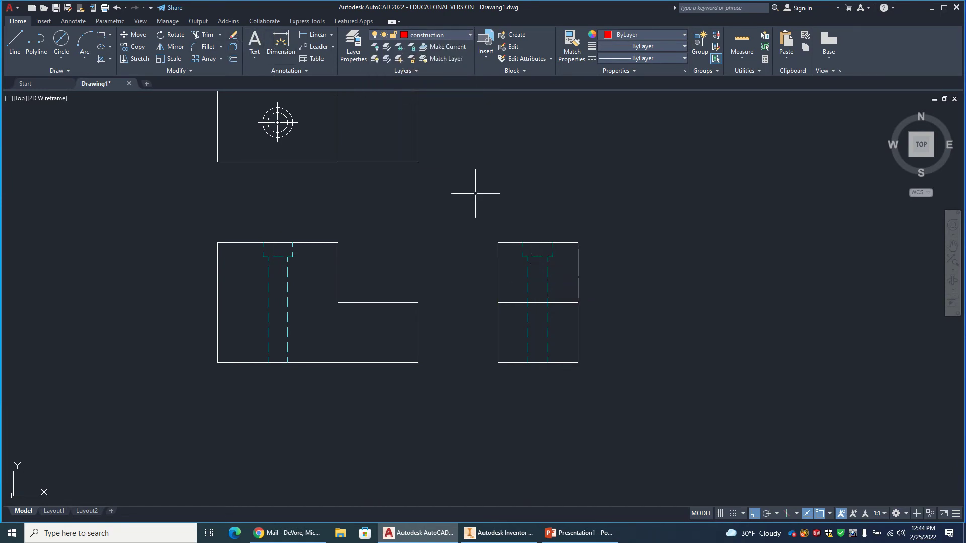
Turn the center layer back on and fit all three views on screen.
{"action": "left_click", "coordinate": [464, 38]}
{"action": "left_click", "coordinate": [377, 59]}
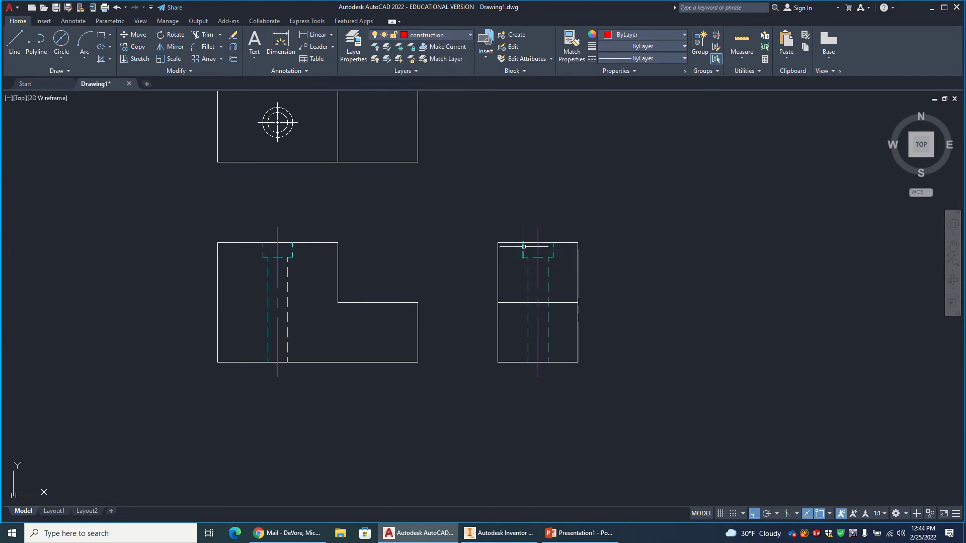
{"action": "scroll", "coordinate": [524, 246], "scroll_direction": "up", "scroll_amount": 2}
{"action": "scroll", "coordinate": [470, 222], "scroll_direction": "down", "scroll_amount": 2}
{"action": "middle_click_drag", "start_coordinate": [470, 222], "coordinate": [489, 270]}
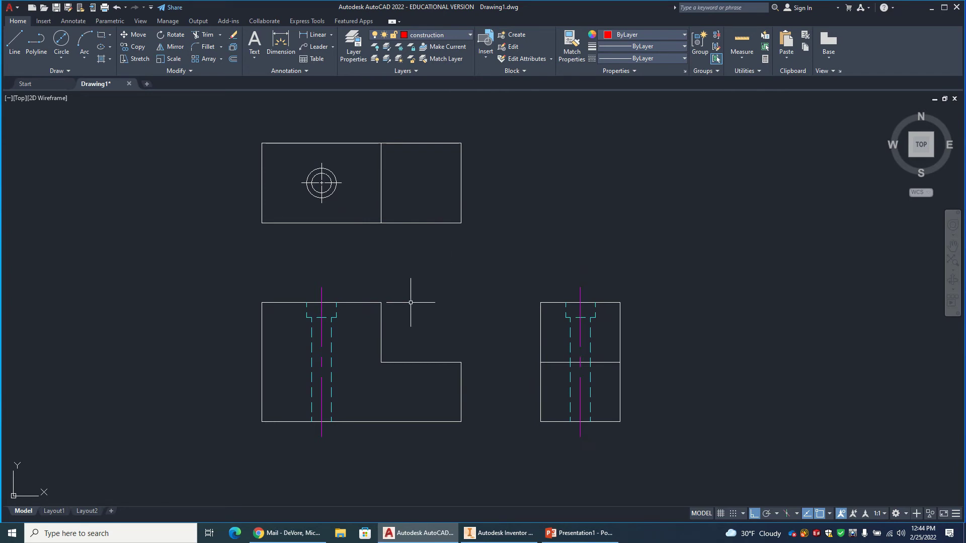
{"action": "scroll", "coordinate": [375, 302], "scroll_direction": "down", "scroll_amount": 1}
{"action": "scroll", "coordinate": [387, 269], "scroll_direction": "up", "scroll_amount": 1}
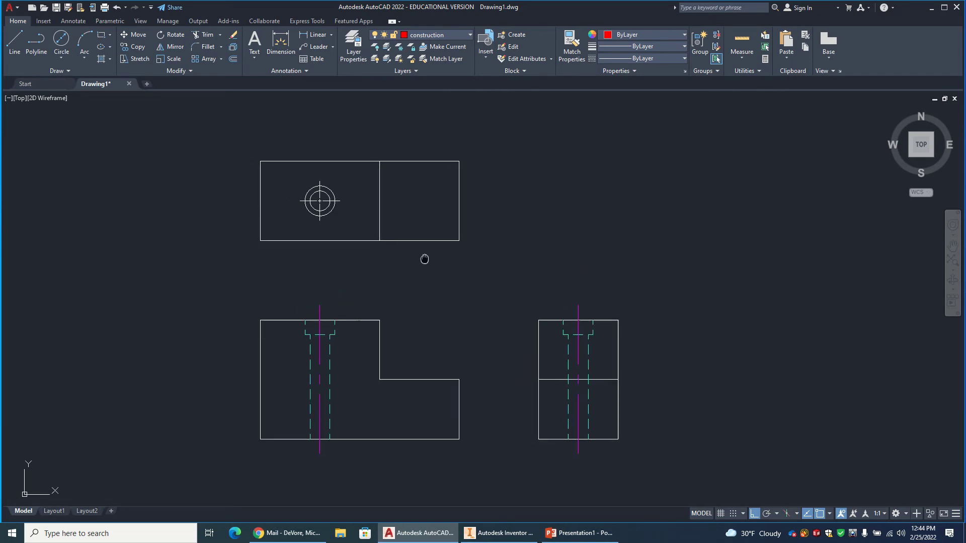
{"action": "scroll", "coordinate": [476, 263], "scroll_direction": "down", "scroll_amount": 2}
{"action": "scroll", "coordinate": [476, 263], "scroll_direction": "up", "scroll_amount": 4}
{"action": "scroll", "coordinate": [478, 267], "scroll_direction": "down", "scroll_amount": 2}
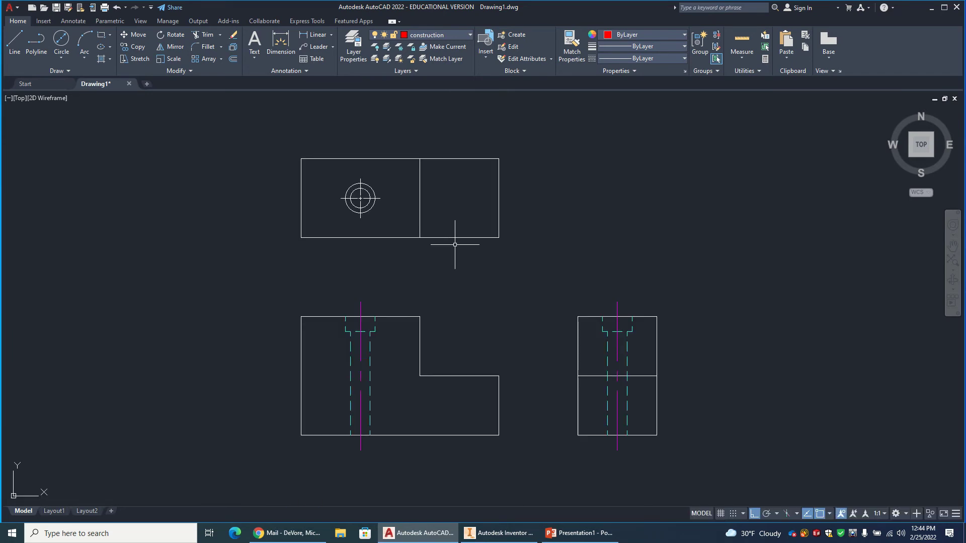
Make layer 0 the current layer.
{"action": "middle_click_drag", "start_coordinate": [455, 244], "coordinate": [444, 291]}
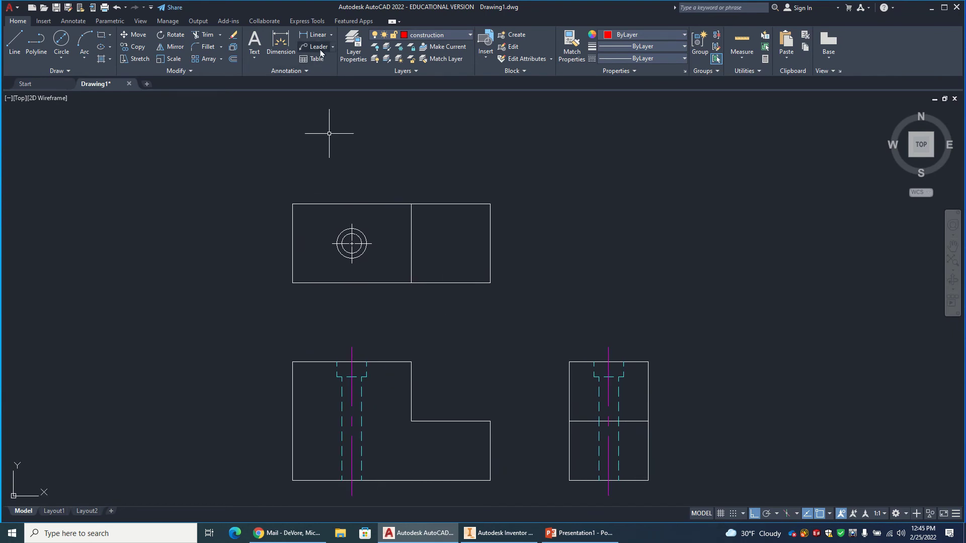
{"action": "left_click", "coordinate": [280, 45]}
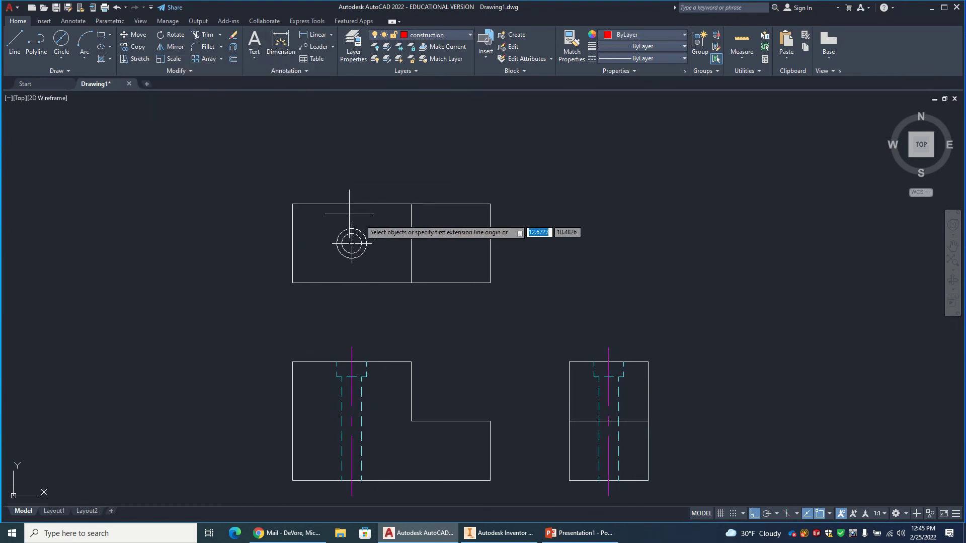
{"action": "key", "text": "Escape"}
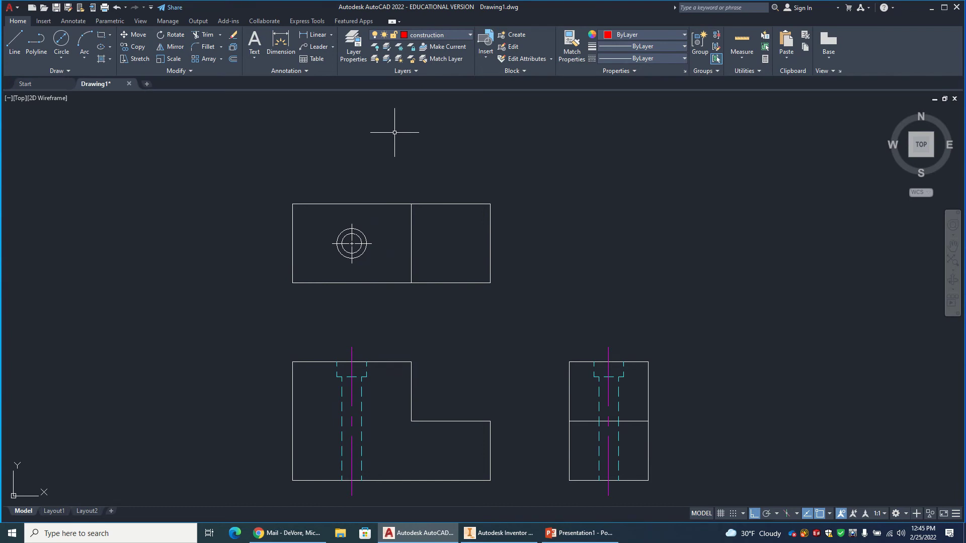
{"action": "left_click", "coordinate": [467, 39]}
{"action": "left_click", "coordinate": [428, 46]}
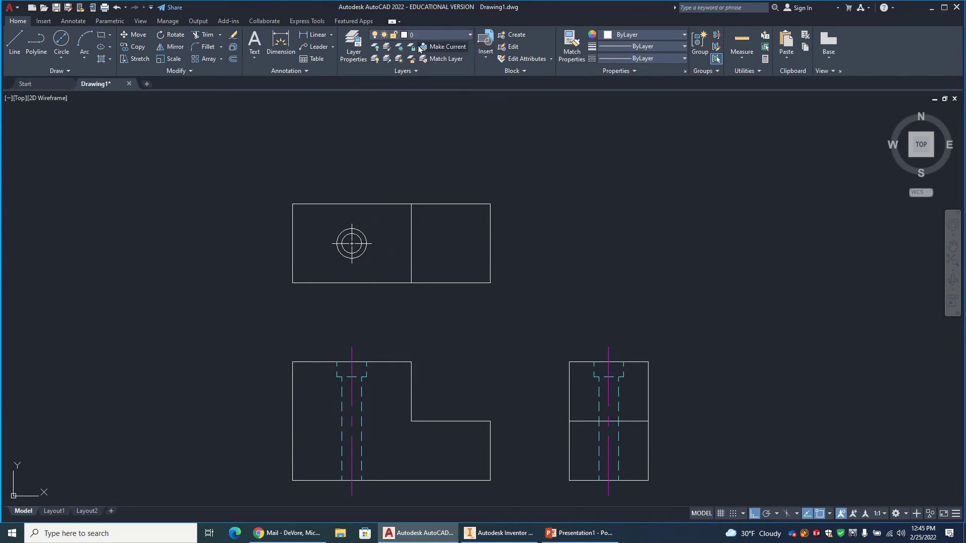
Add a Ø0.7500 diameter dimension to the top-view counterbore circle, placed above the view.
{"action": "left_click", "coordinate": [279, 45]}
{"action": "left_click", "coordinate": [364, 233]}
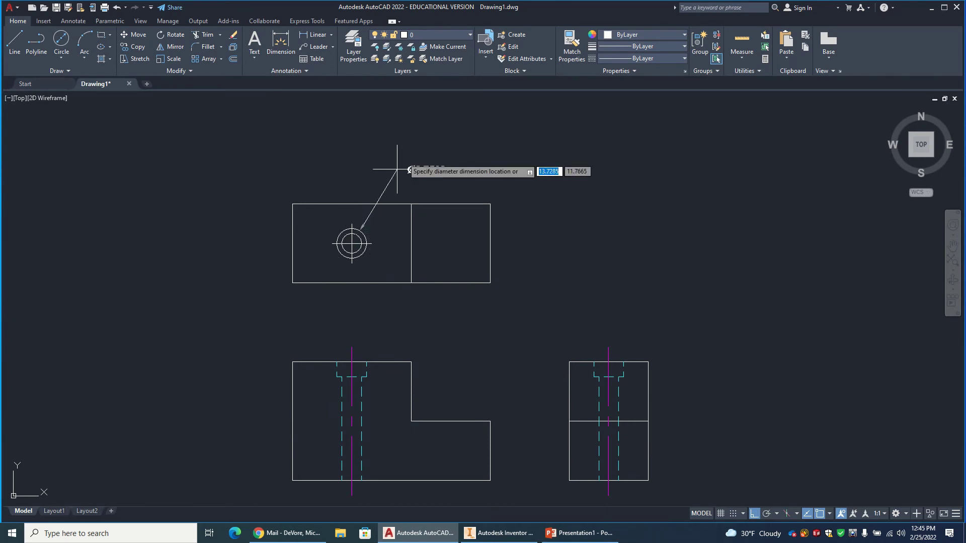
{"action": "left_click", "coordinate": [399, 151]}
{"action": "scroll", "coordinate": [442, 179], "scroll_direction": "down", "scroll_amount": 3}
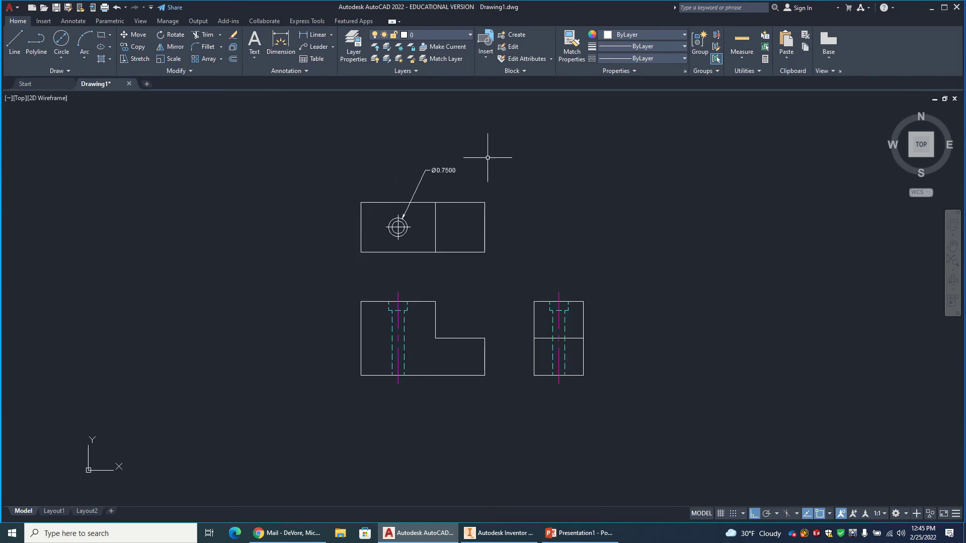
{"action": "scroll", "coordinate": [464, 183], "scroll_direction": "up", "scroll_amount": 5}
Rewrite the diameter dimension text as Ø .5 and begin a second note line.
{"action": "double_click", "coordinate": [388, 195]}
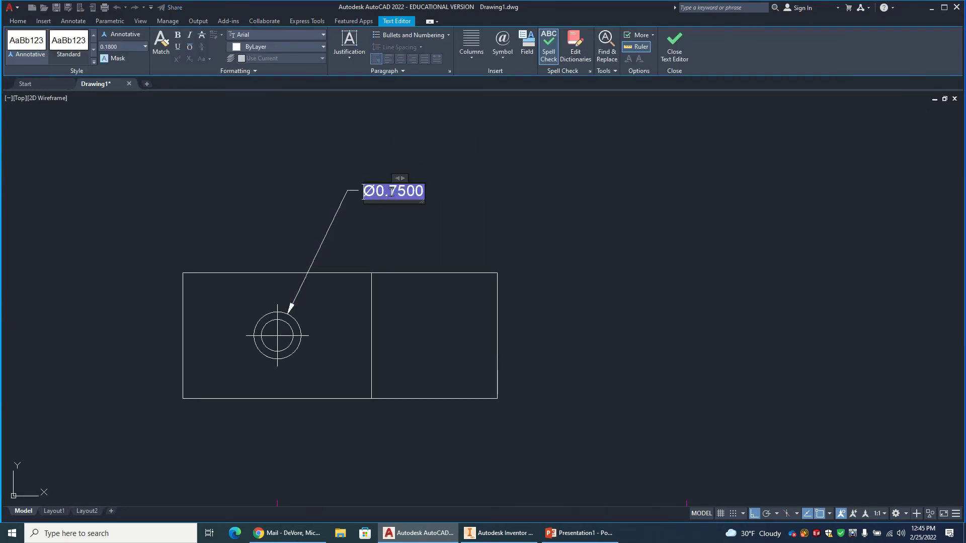
{"action": "key", "text": "Delete"}
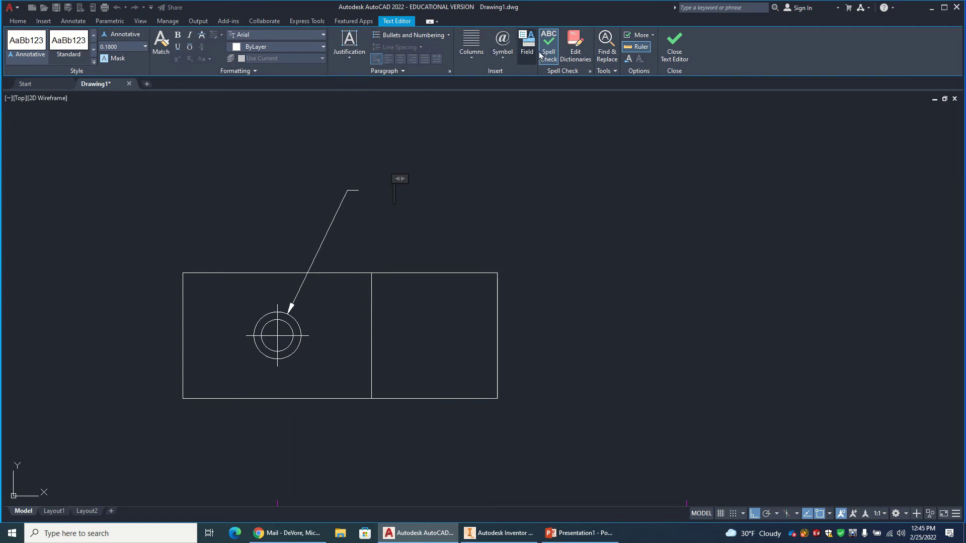
{"action": "left_click", "coordinate": [502, 60]}
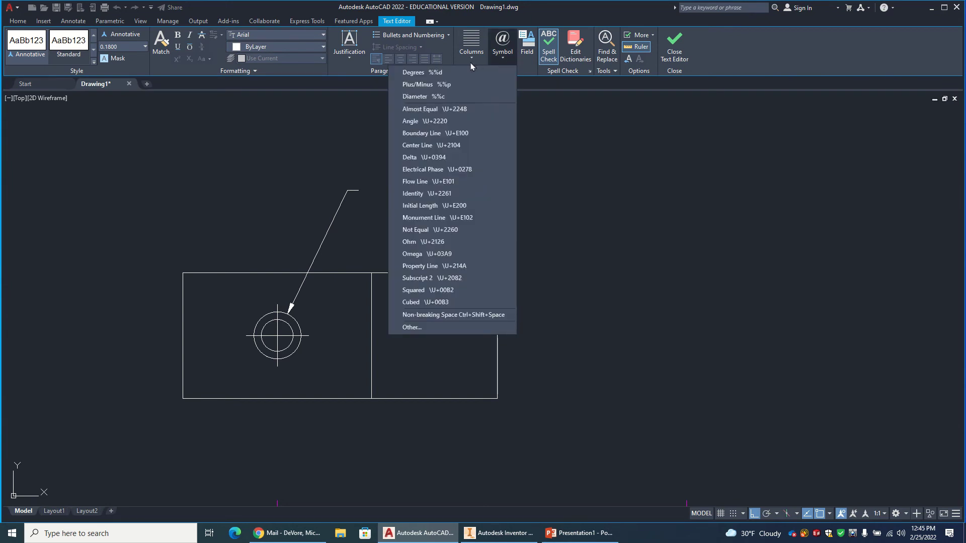
{"action": "left_click", "coordinate": [430, 96]}
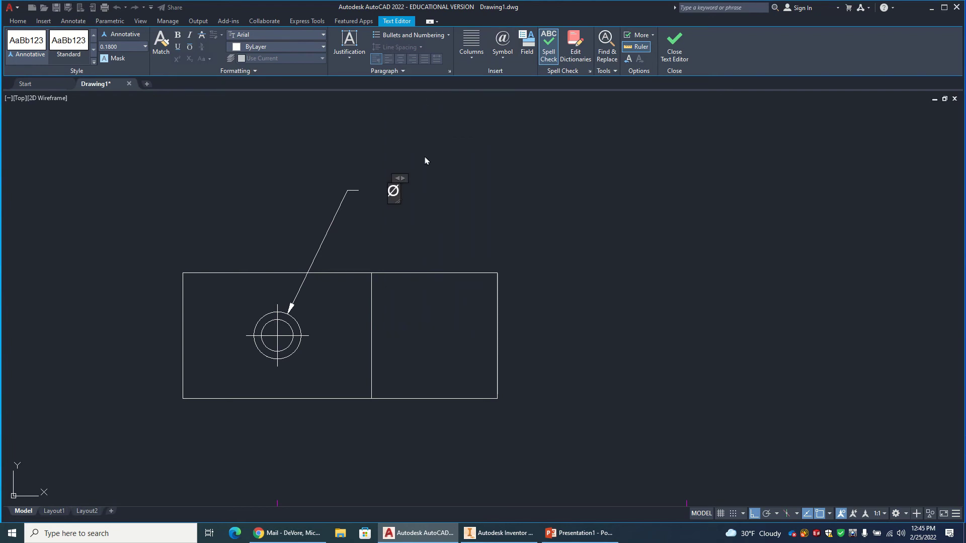
{"action": "type", "text": ".5"}
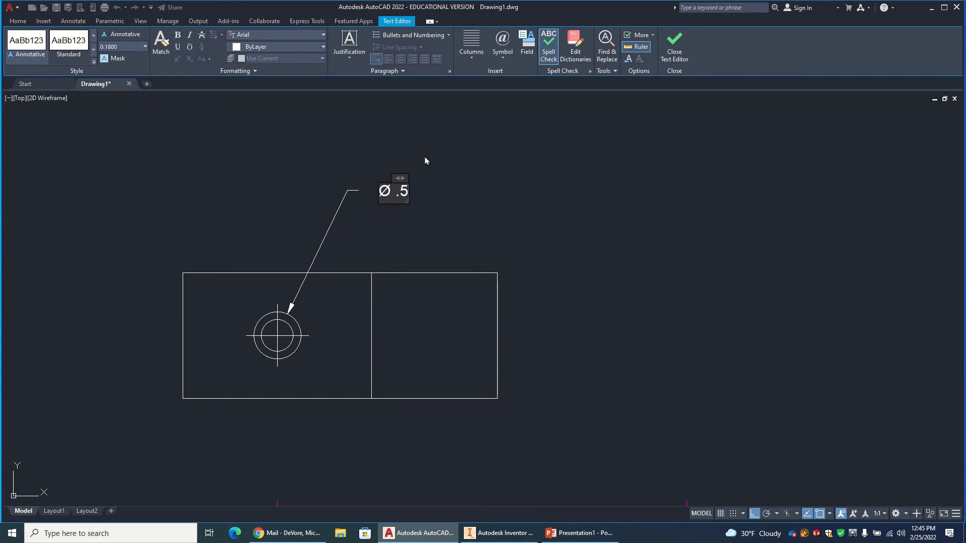
{"action": "key", "text": "Return"}
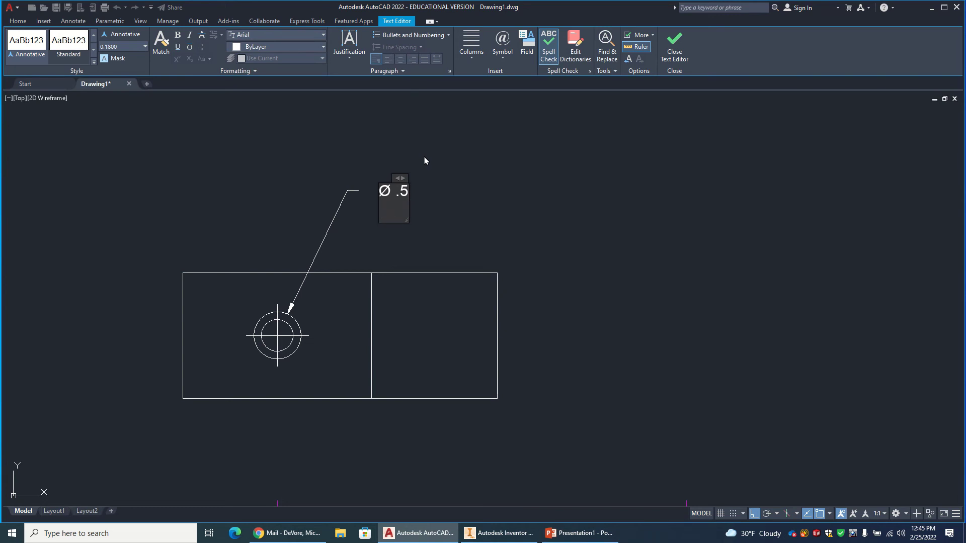
{"action": "left_click", "coordinate": [502, 59]}
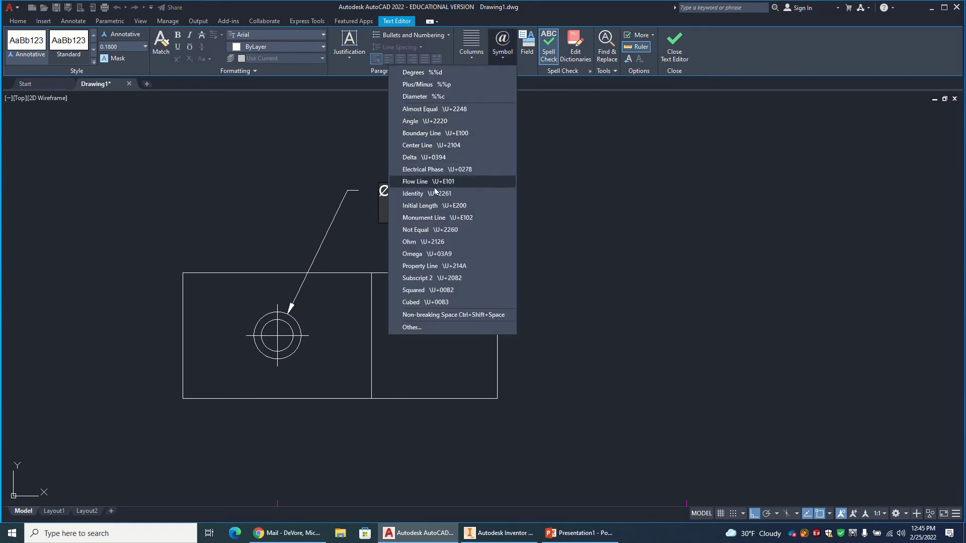
Copy the counterbore symbol from the GDT font in Character Map.
{"action": "left_click", "coordinate": [412, 327]}
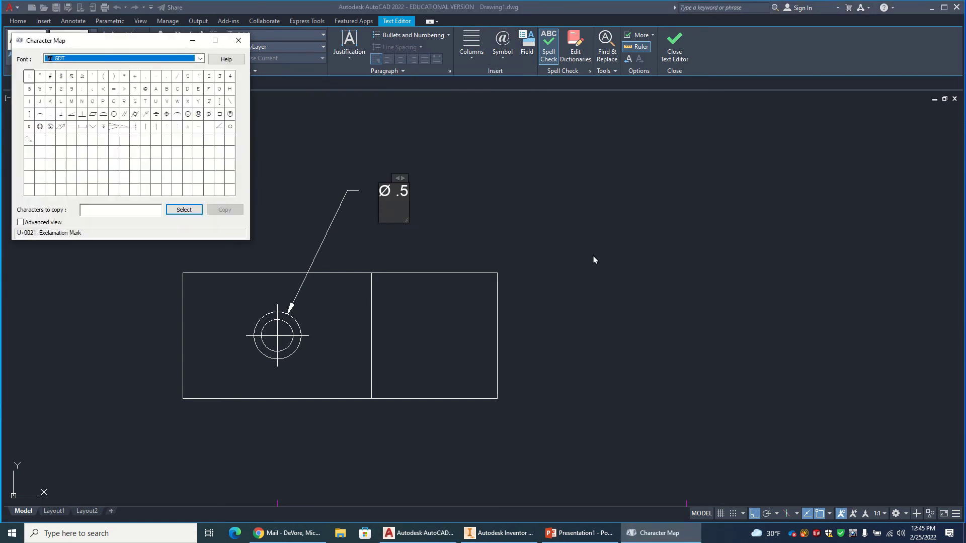
{"action": "left_click", "coordinate": [200, 58]}
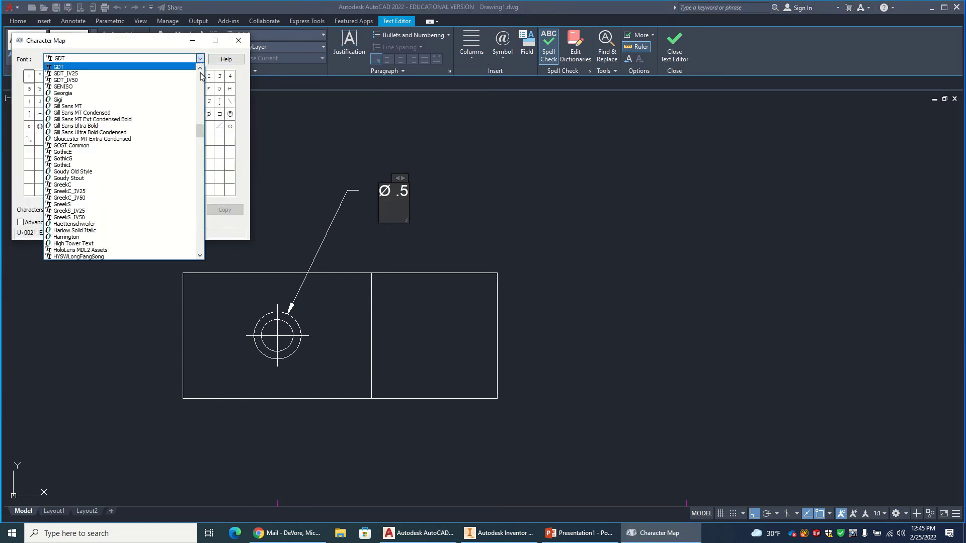
{"action": "mouse_move", "coordinate": [199, 130]}
{"action": "left_mouse_down"}
{"action": "mouse_move", "coordinate": [199, 72]}
{"action": "mouse_move", "coordinate": [199, 134]}
{"action": "left_mouse_up"}
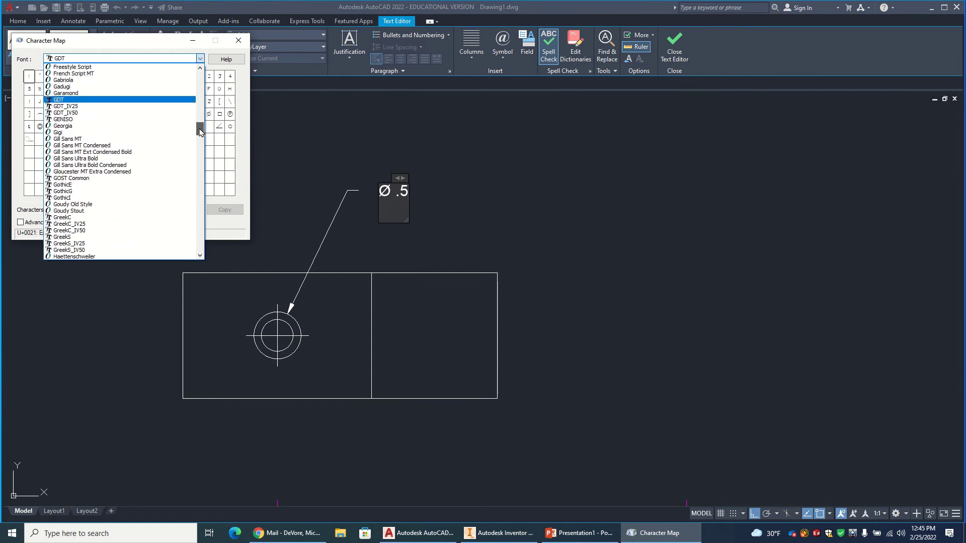
{"action": "left_click", "coordinate": [75, 100]}
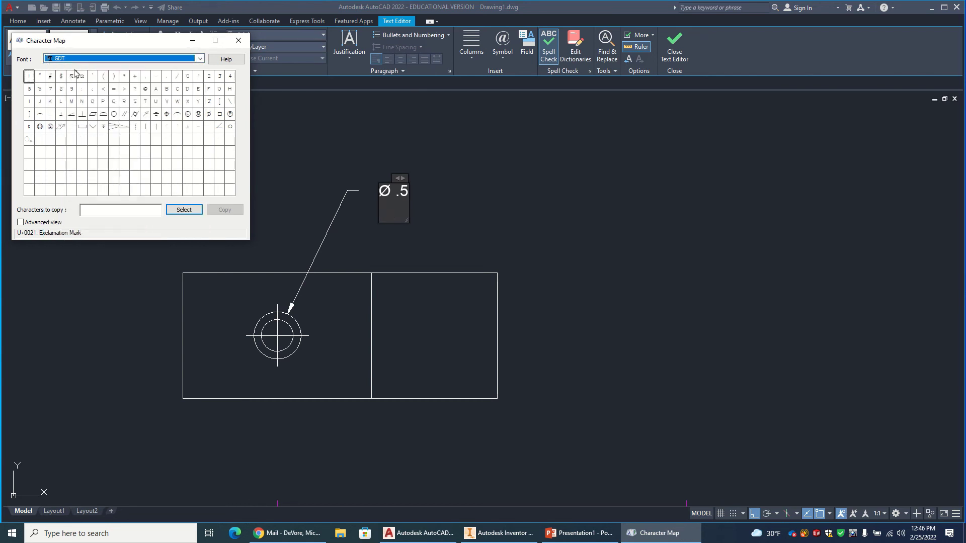
{"action": "left_click", "coordinate": [82, 126]}
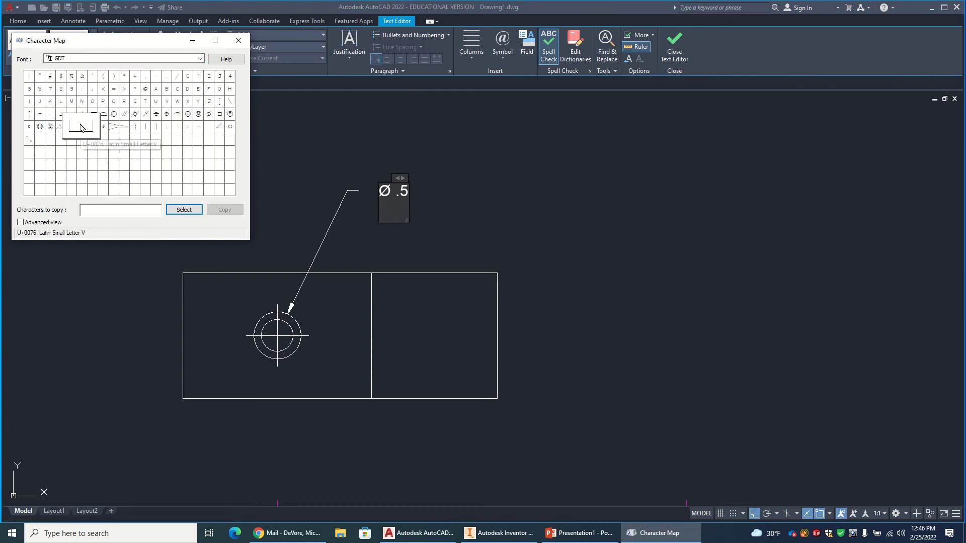
{"action": "left_click", "coordinate": [190, 214]}
{"action": "left_click_drag", "start_coordinate": [101, 211], "coordinate": [69, 212]}
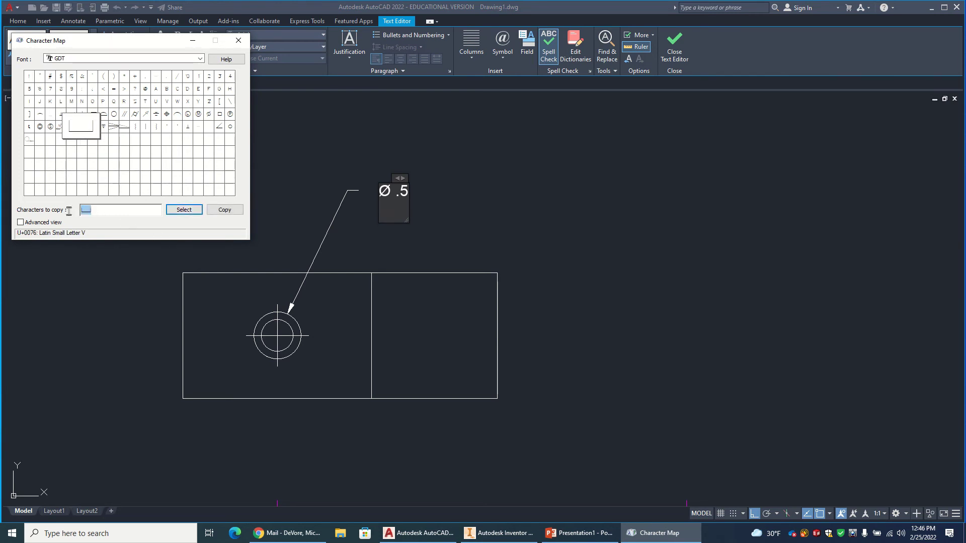
{"action": "left_click", "coordinate": [224, 210]}
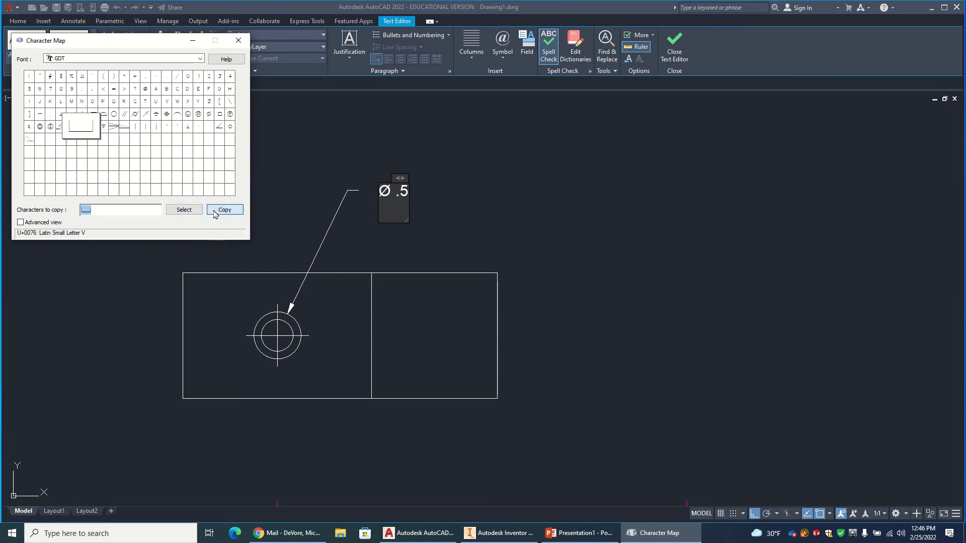
Paste the counterbore symbol into the note followed by Ø .75, then start a third line.
{"action": "right_click", "coordinate": [396, 209]}
{"action": "left_click", "coordinate": [425, 249]}
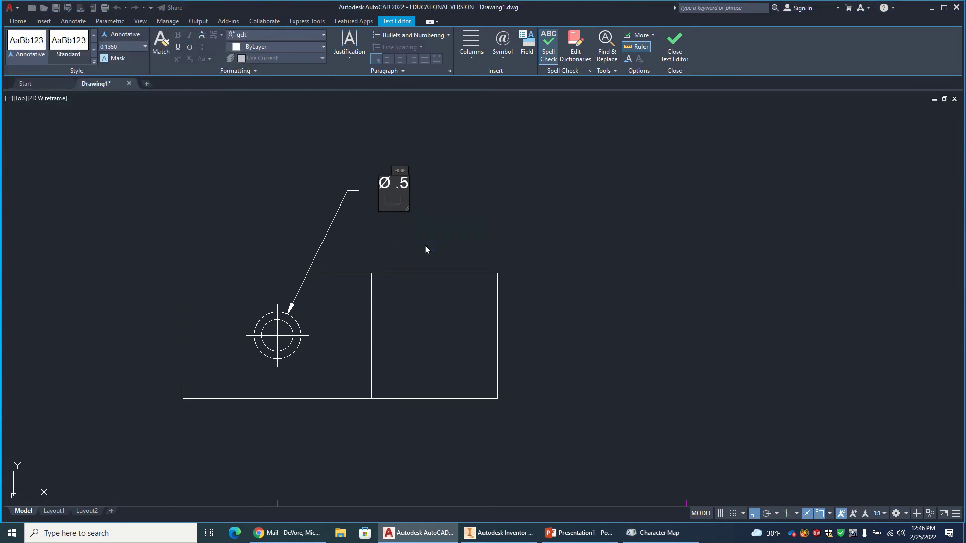
{"action": "left_click", "coordinate": [501, 53]}
{"action": "left_click", "coordinate": [418, 98]}
{"action": "type", "text": ".75"}
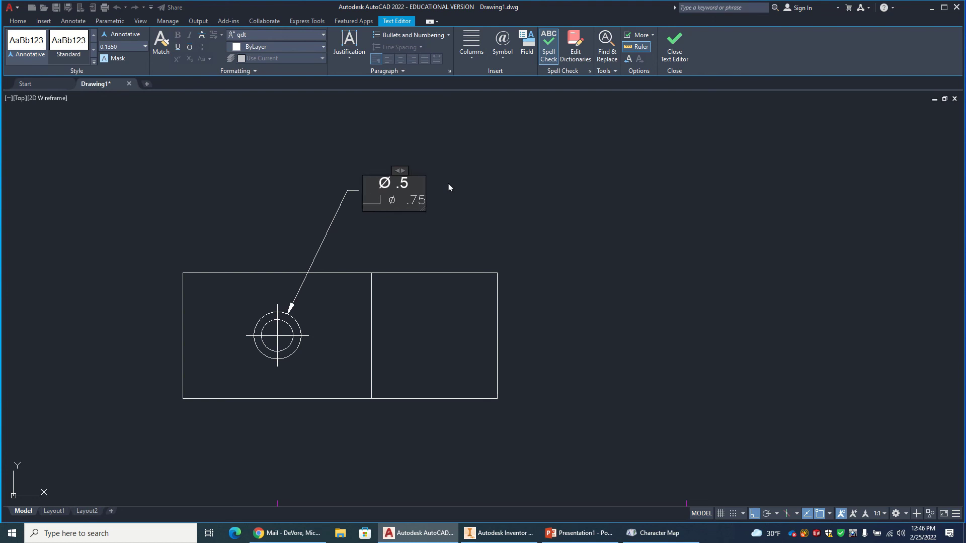
{"action": "key", "text": "Return"}
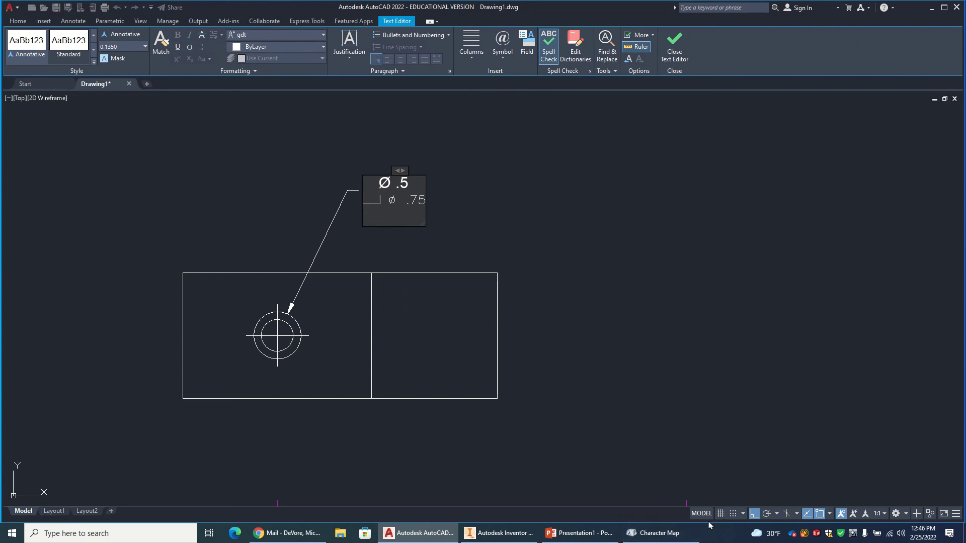
Copy the GDT depth symbol from Character Map.
{"action": "mouse_move", "coordinate": [659, 533]}
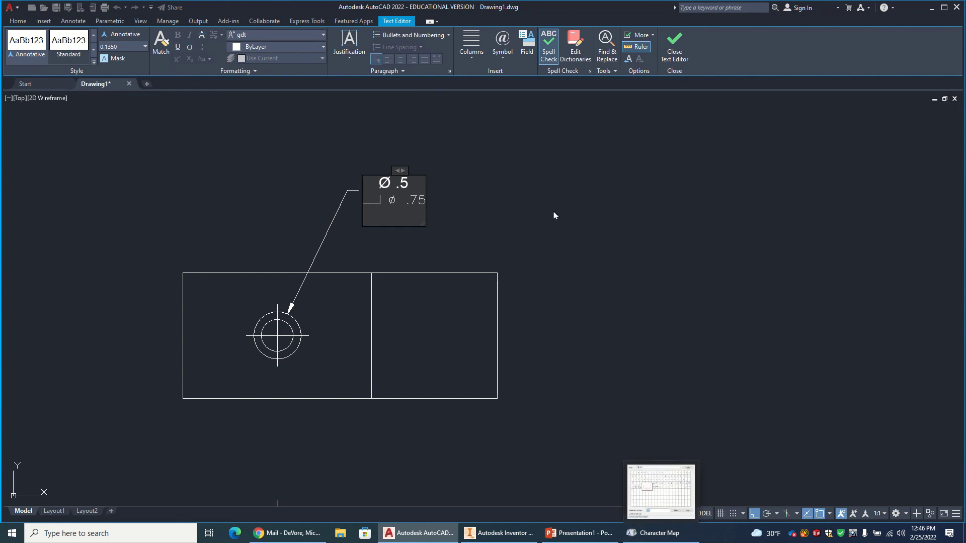
{"action": "left_click", "coordinate": [501, 60]}
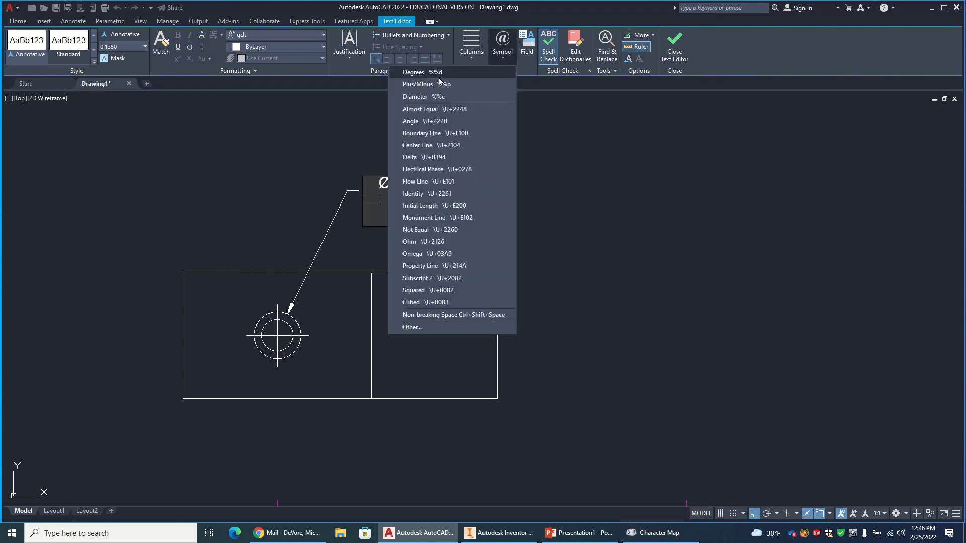
{"action": "left_click", "coordinate": [424, 327]}
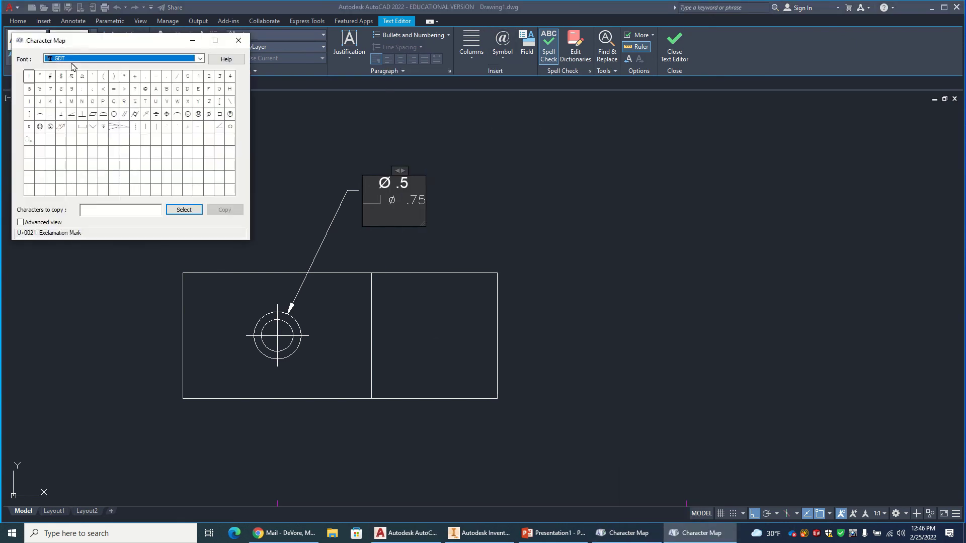
{"action": "left_click", "coordinate": [104, 129]}
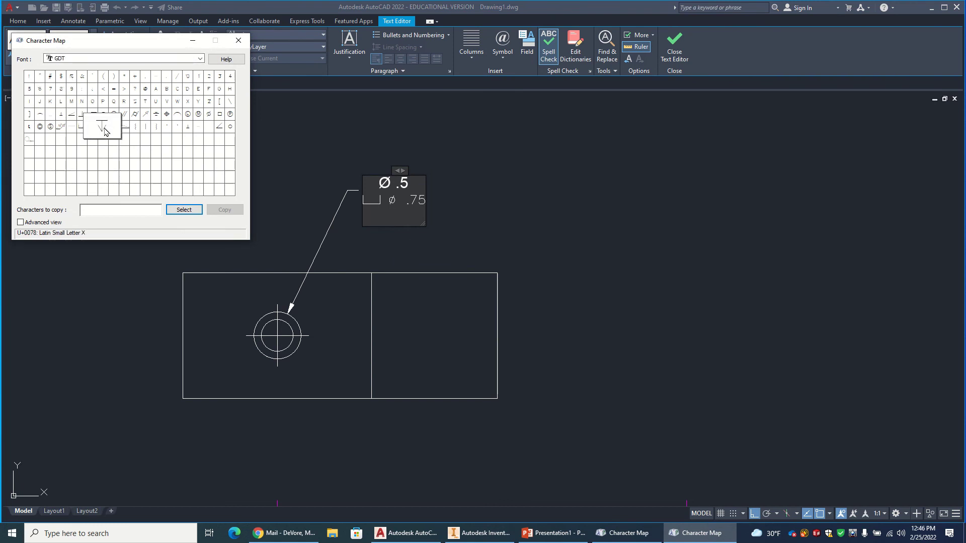
{"action": "left_click", "coordinate": [173, 210]}
{"action": "left_click", "coordinate": [225, 209]}
Paste the depth symbol on the note's third line followed by .375.
{"action": "left_click", "coordinate": [392, 218]}
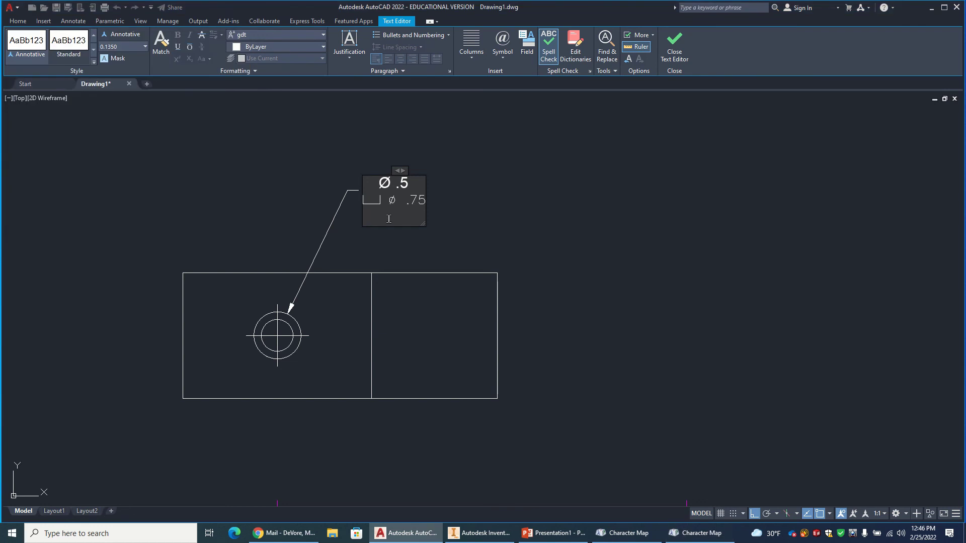
{"action": "right_click", "coordinate": [393, 218]}
{"action": "left_click", "coordinate": [421, 258]}
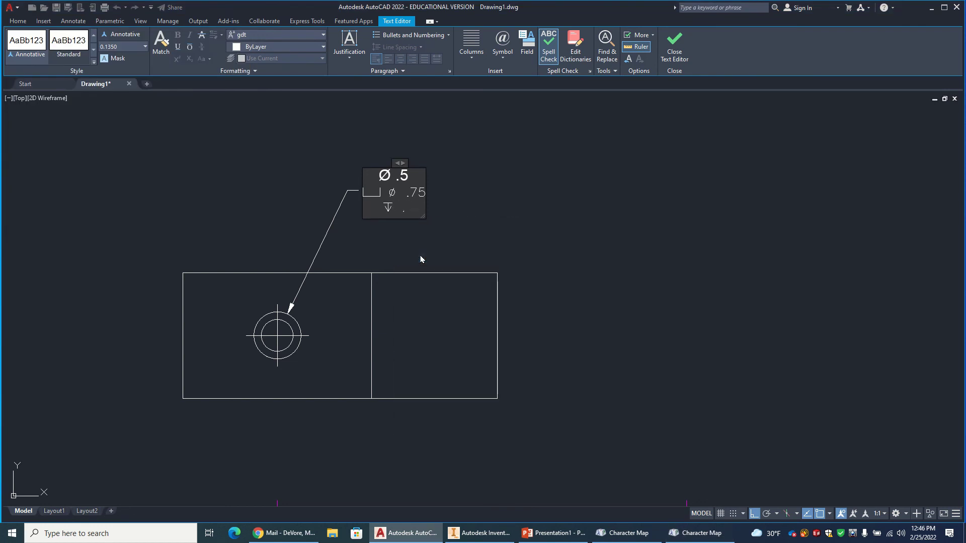
{"action": "type", "text": ".375"}
Select the note's lines and try matching their text formatting.
{"action": "left_click_drag", "start_coordinate": [422, 209], "coordinate": [361, 173]}
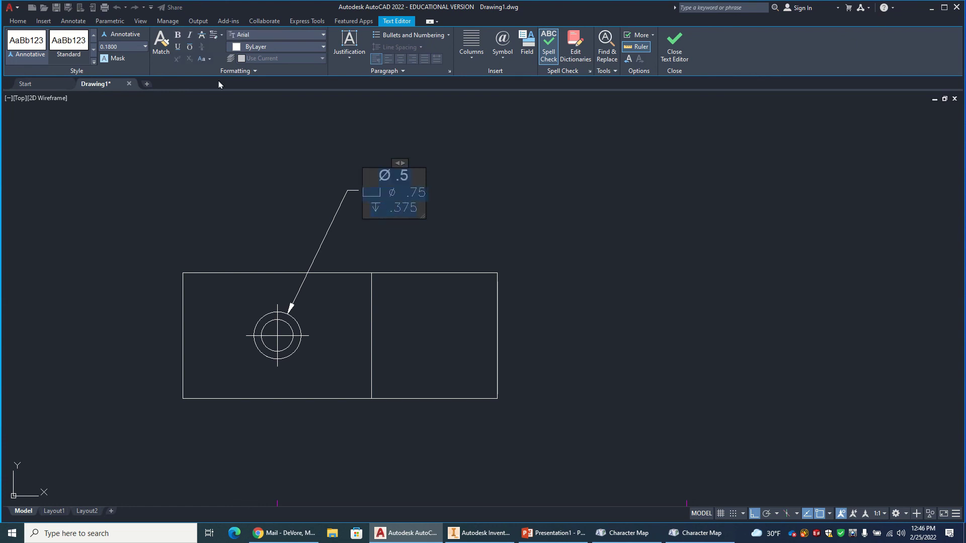
{"action": "left_click", "coordinate": [159, 47]}
{"action": "left_click", "coordinate": [415, 208]}
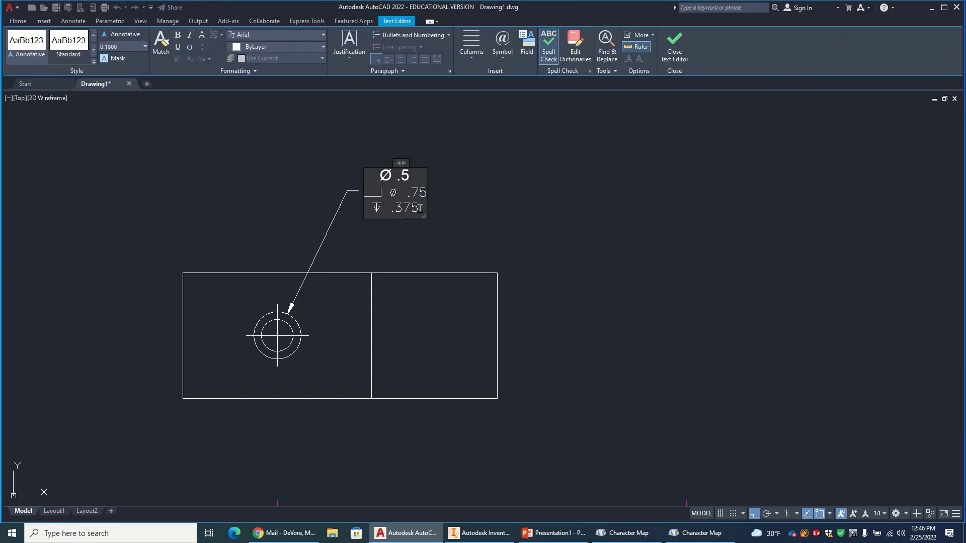
{"action": "left_click_drag", "start_coordinate": [417, 210], "coordinate": [369, 198]}
{"action": "left_click", "coordinate": [161, 47]}
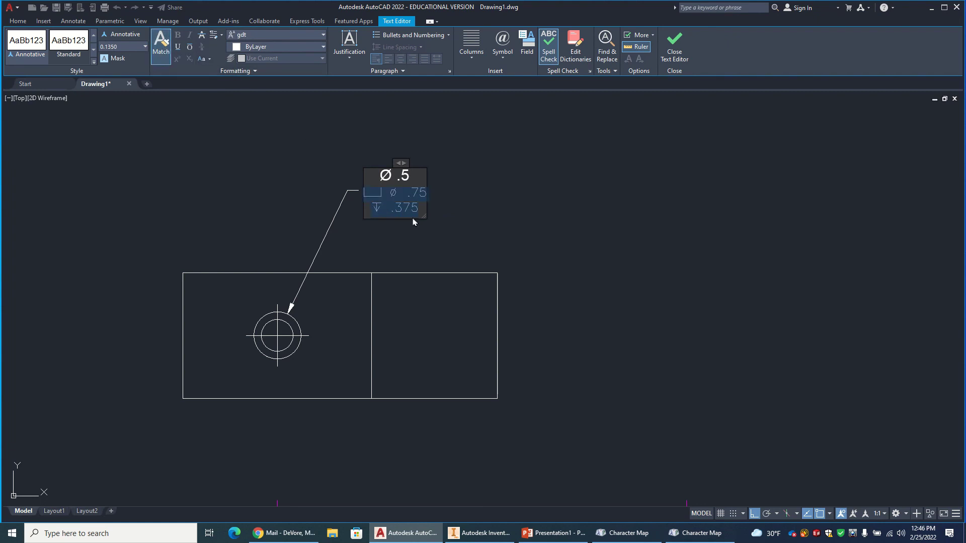
{"action": "left_click", "coordinate": [401, 191]}
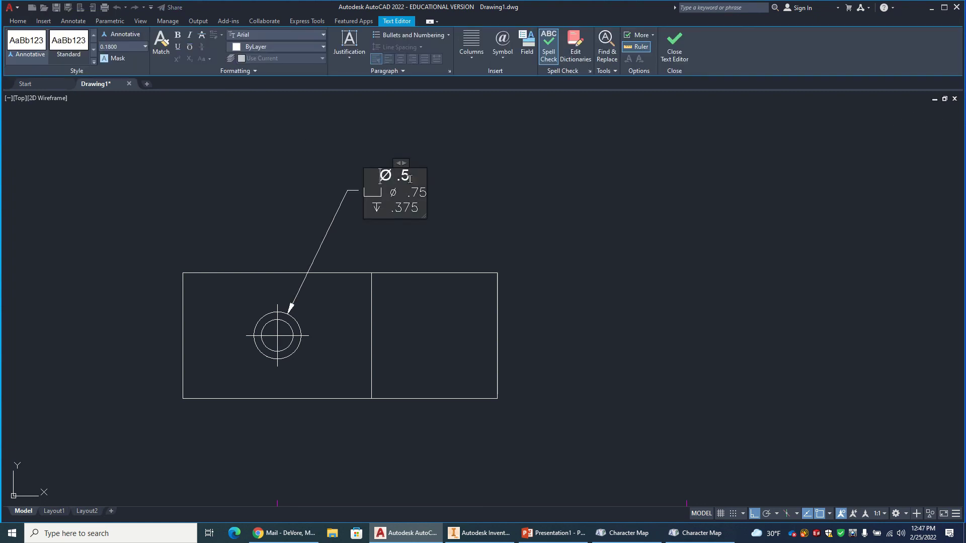
{"action": "left_click_drag", "start_coordinate": [412, 176], "coordinate": [377, 176]}
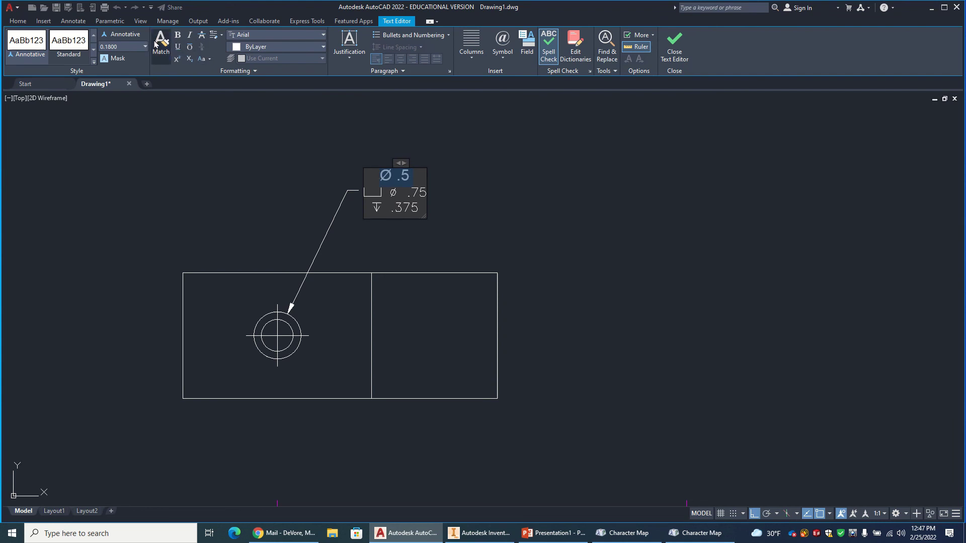
{"action": "left_click", "coordinate": [398, 193]}
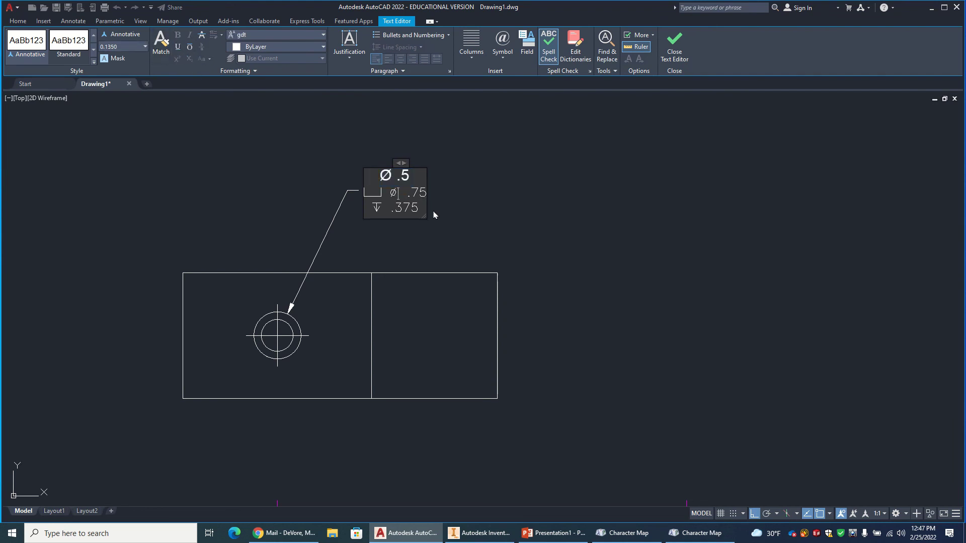
Set all three note lines to 0.1800 text height and close the editor.
{"action": "left_click_drag", "start_coordinate": [419, 207], "coordinate": [361, 173]}
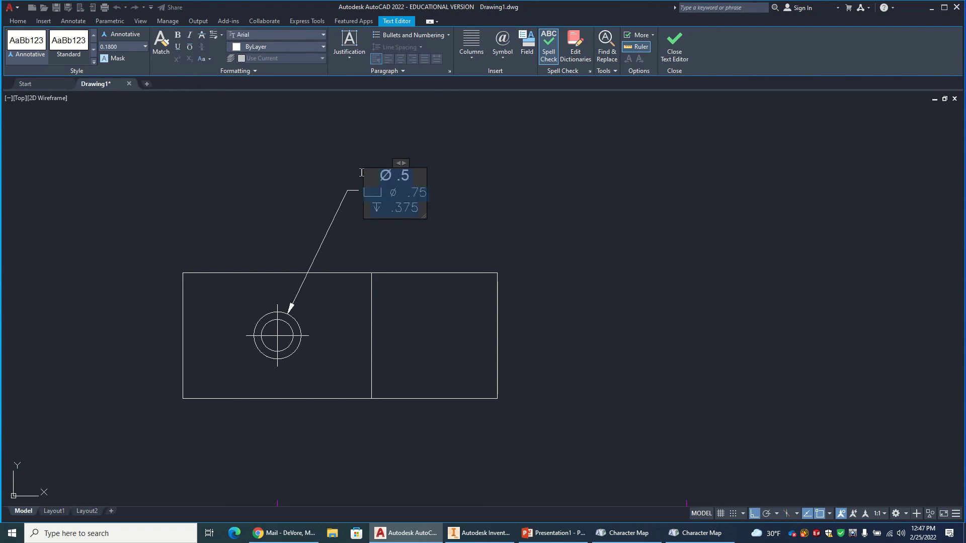
{"action": "left_click", "coordinate": [144, 49]}
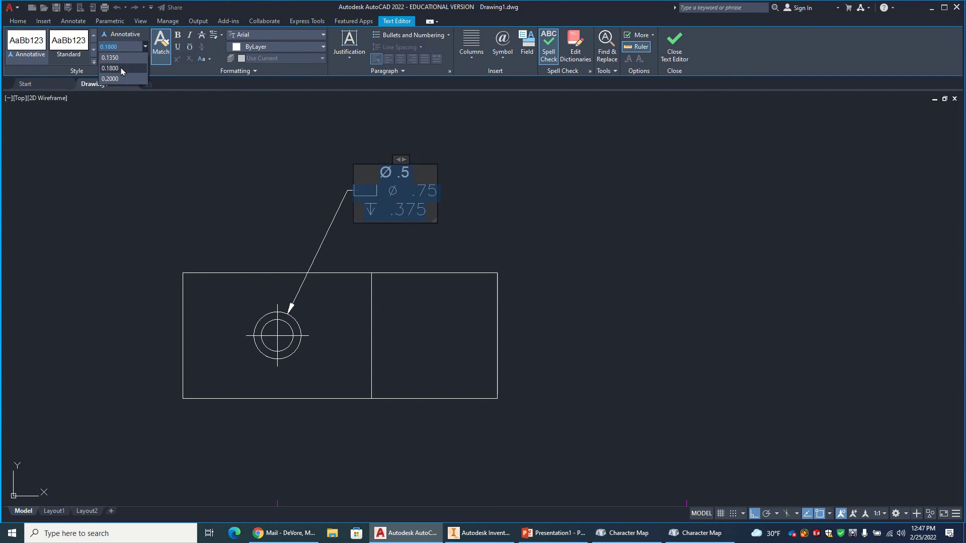
{"action": "left_click", "coordinate": [127, 74]}
{"action": "left_click", "coordinate": [203, 140]}
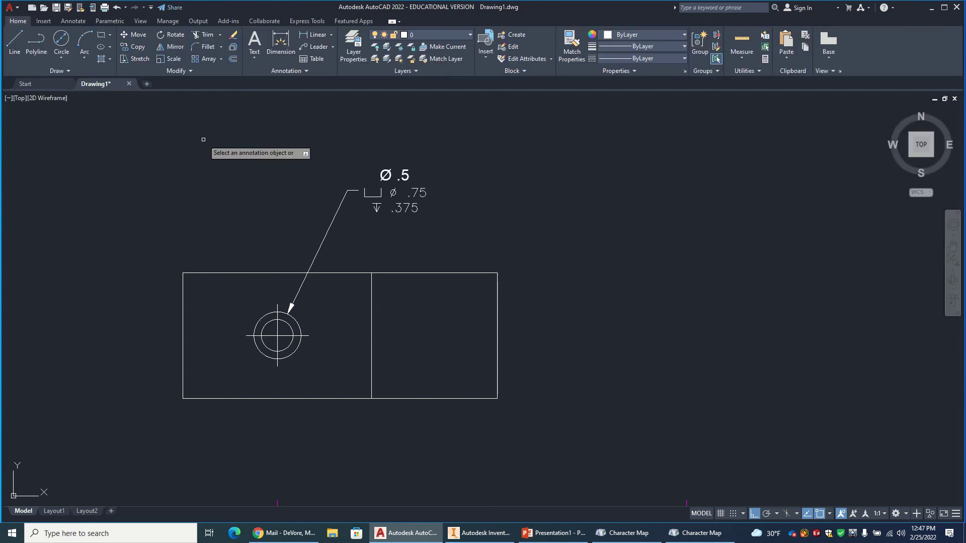
Zoom out and pan until the front and side views sit below the annotated top view.
{"action": "scroll", "coordinate": [496, 301], "scroll_direction": "down", "scroll_amount": 2}
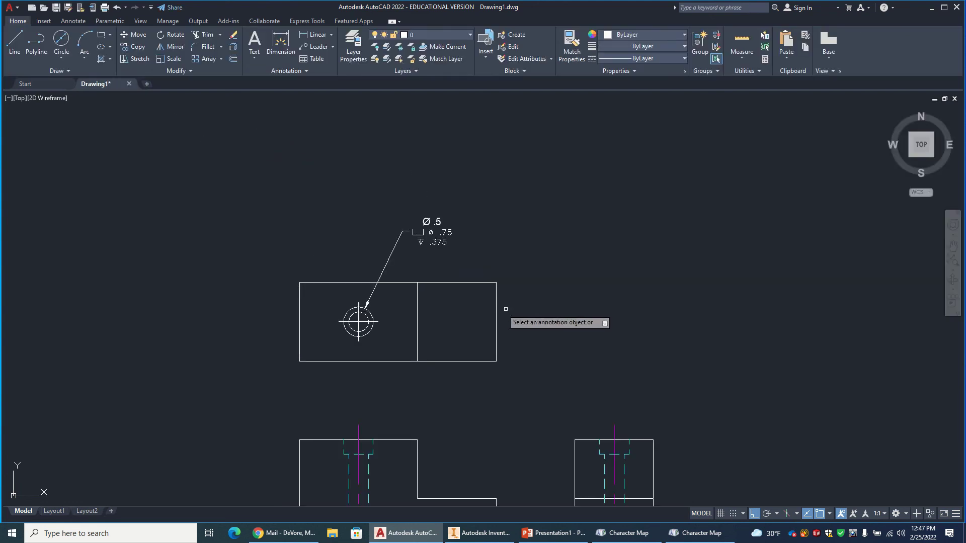
{"action": "scroll", "coordinate": [505, 309], "scroll_direction": "down", "scroll_amount": 2}
{"action": "middle_click_drag", "start_coordinate": [501, 314], "coordinate": [372, 216]}
{"action": "scroll", "coordinate": [389, 252], "scroll_direction": "up", "scroll_amount": 2}
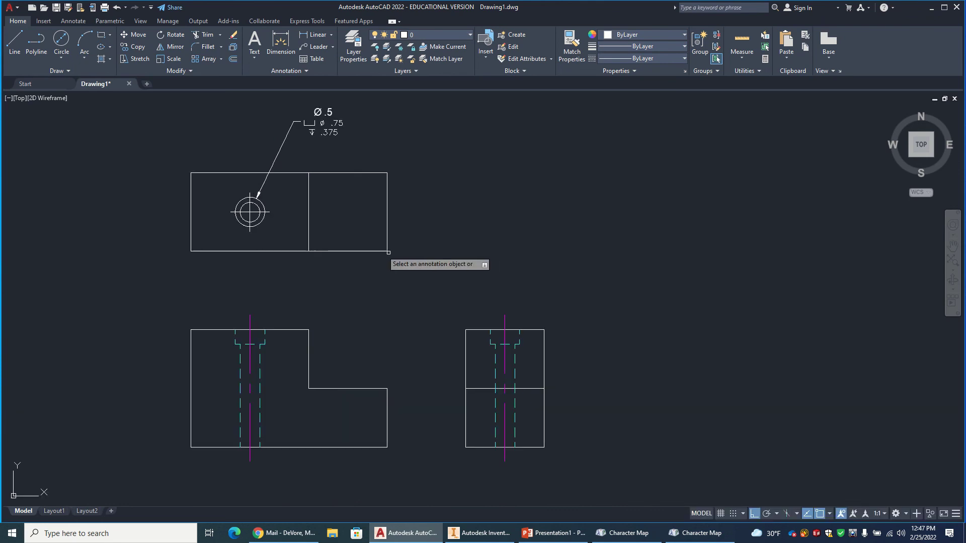